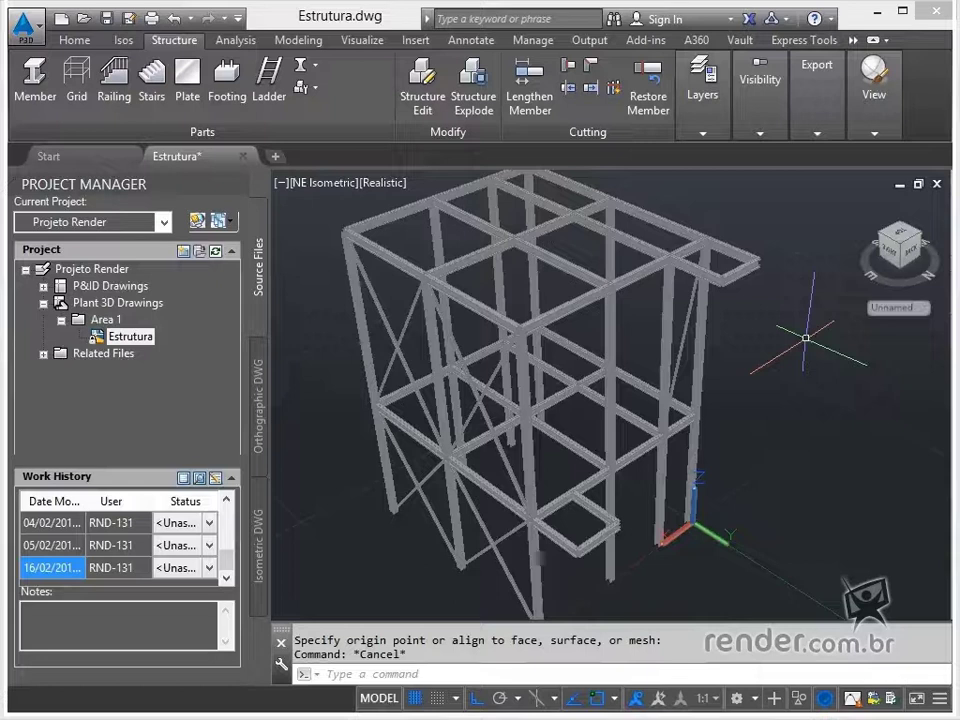
Cancel the stray selection window and close the Project Manager palette
left_click(805, 338)
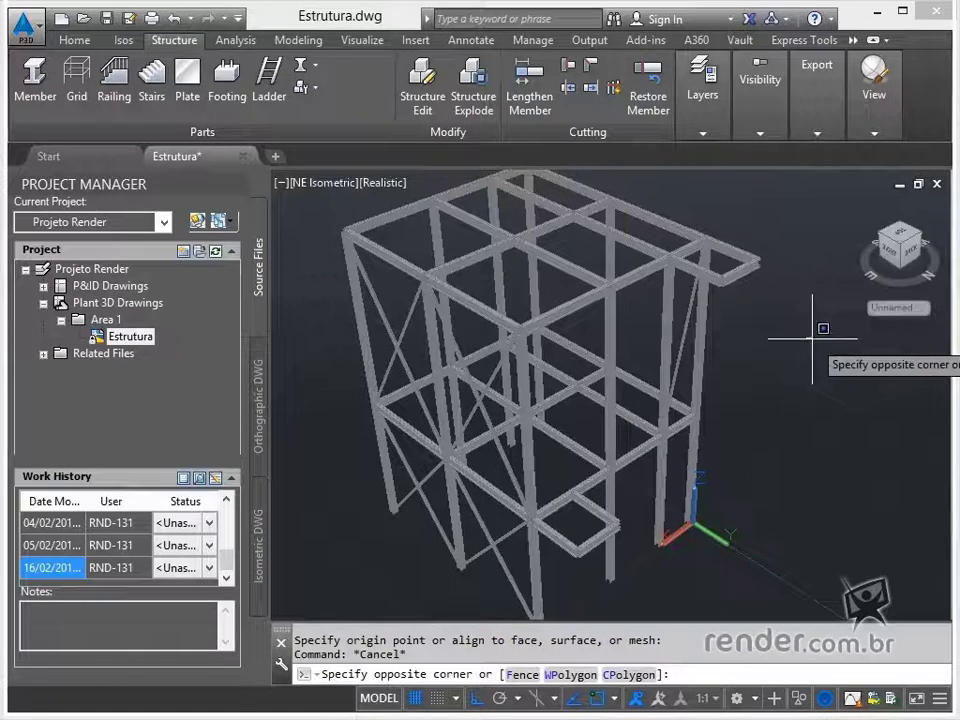
key("Escape")
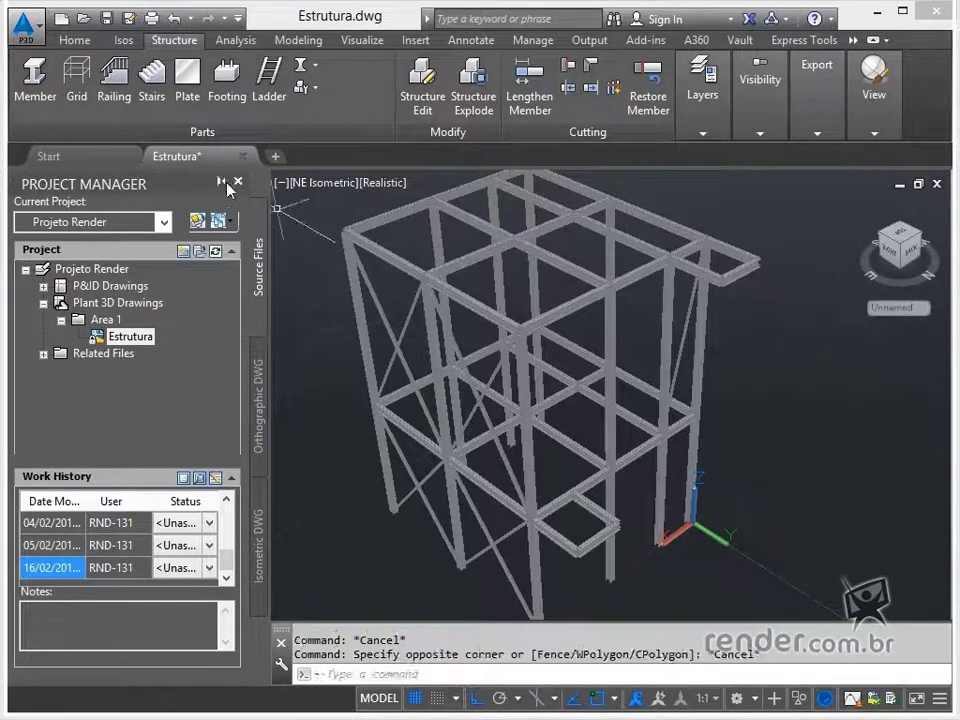
left_click(238, 186)
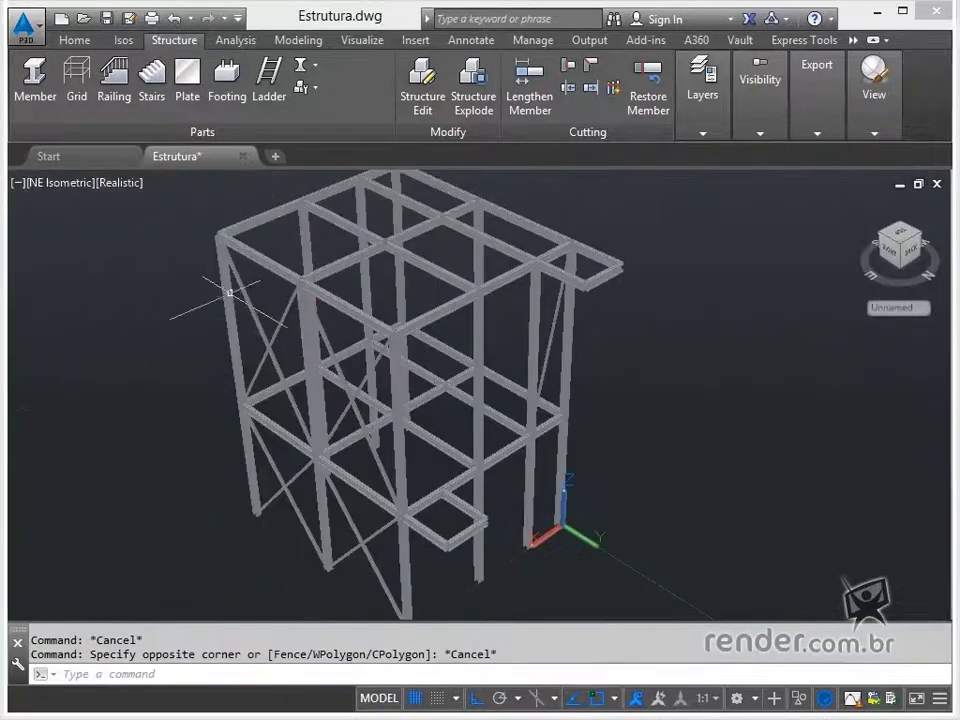
Zoom and pan around the steel frame to inspect the column bases and lower joints
middle_click_drag(220, 280, 224, 296)
key("Escape")
scroll(221, 272, "up", 5)
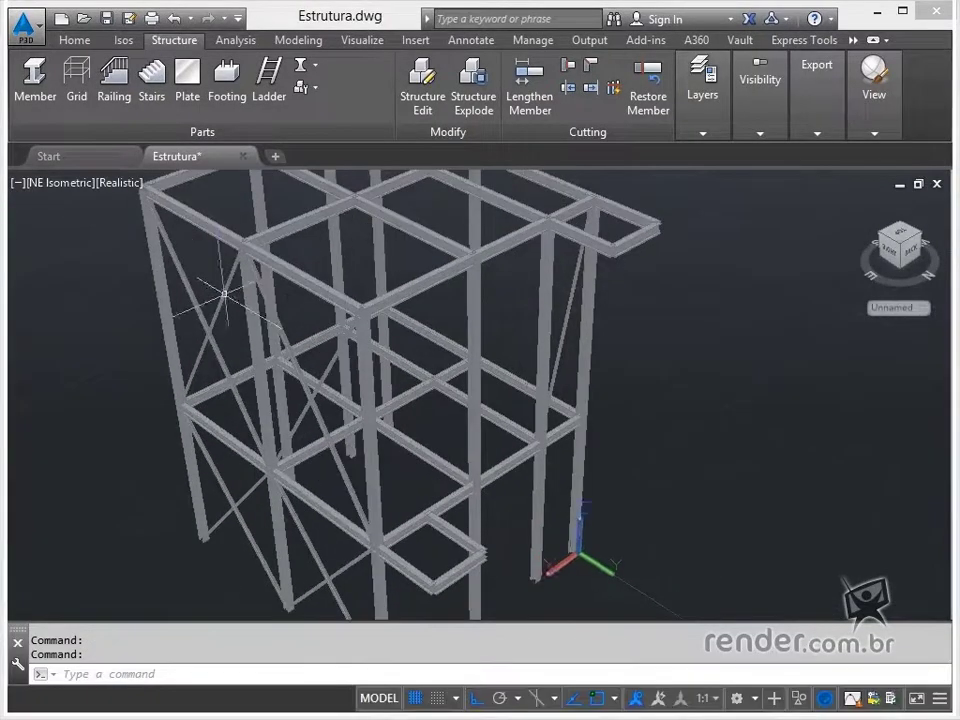
scroll(221, 272, "down", 5)
middle_click_drag(221, 300, 369, 296)
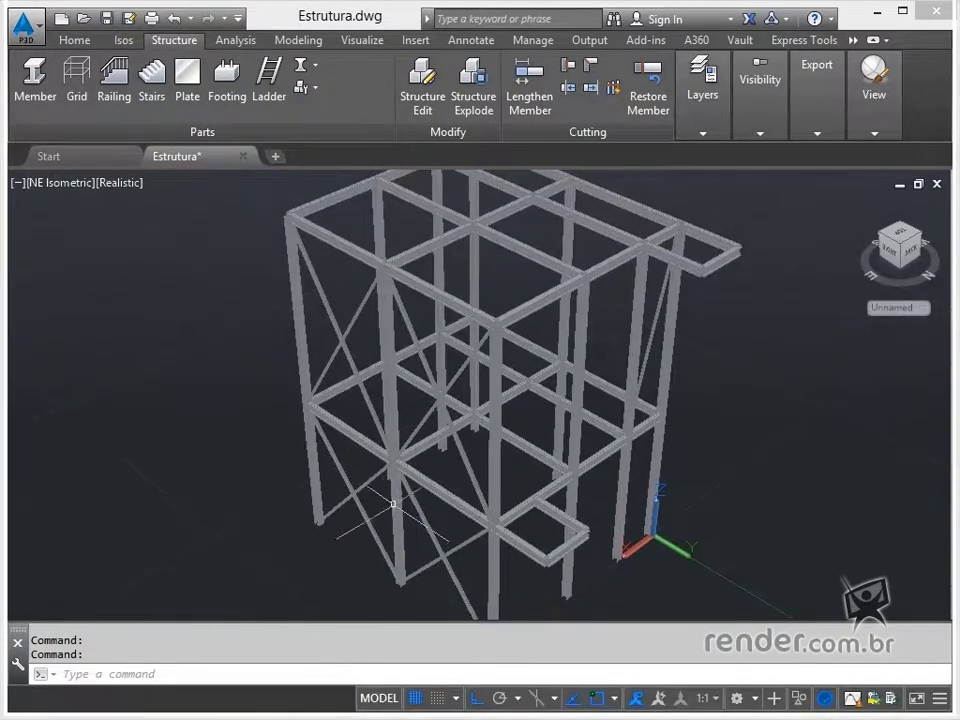
scroll(400, 481, "up", 6)
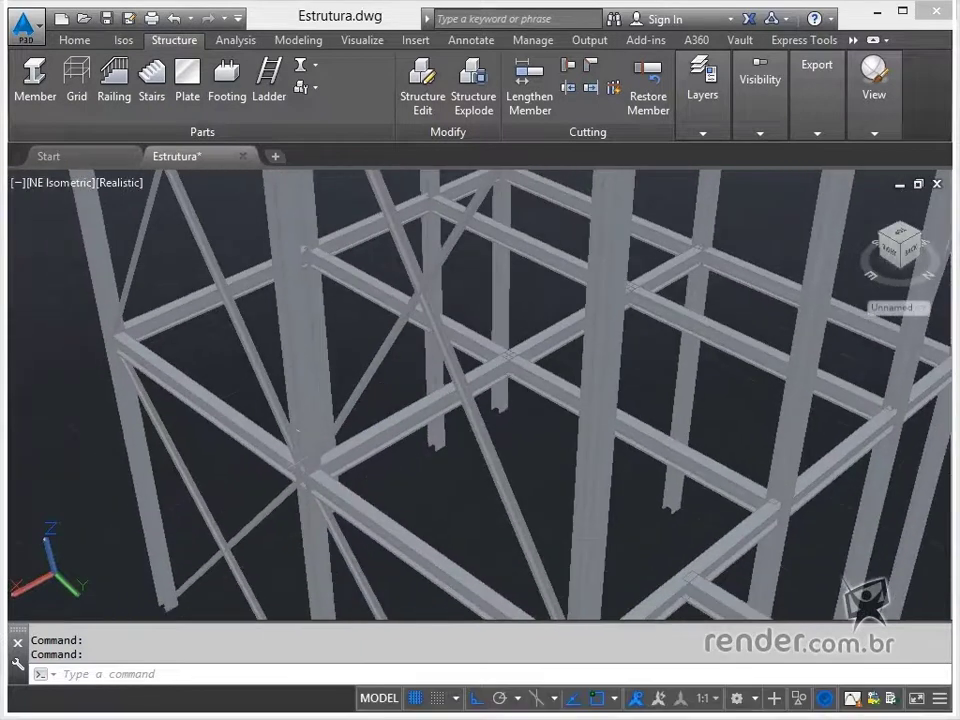
scroll(276, 480, "up", 3)
middle_click_drag(268, 467, 505, 303)
scroll(454, 311, "down", 3)
middle_click_drag(412, 362, 405, 182)
scroll(510, 360, "down", 3)
middle_click_drag(510, 360, 549, 537)
Pan along the upper beams and zoom in on the upper-level beam junctions
scroll(300, 326, "up", 5)
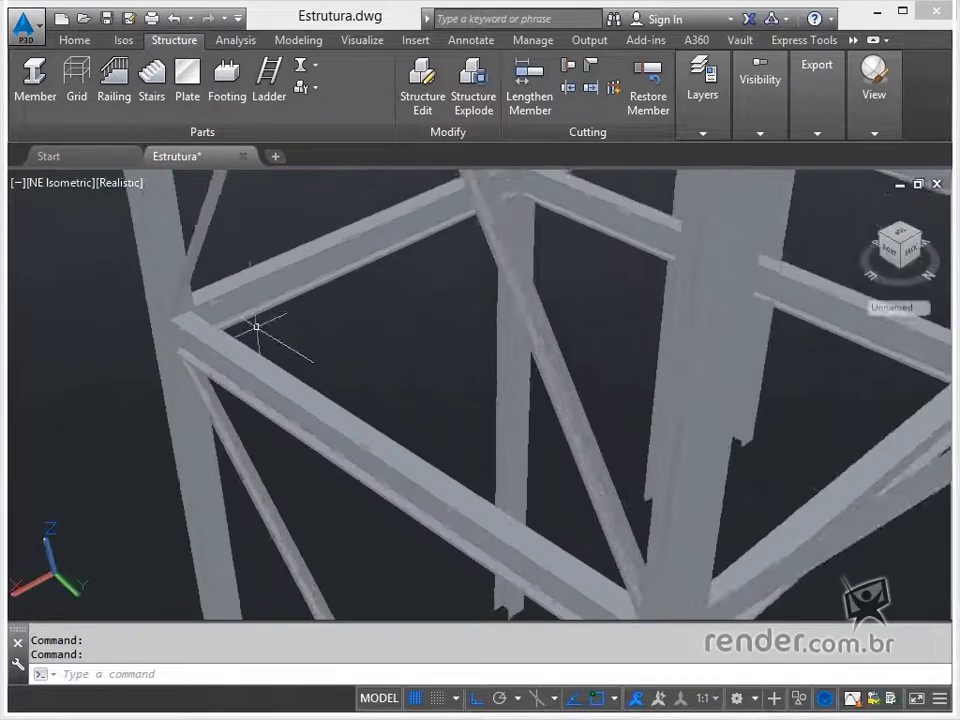
middle_click_drag(250, 360, 414, 384)
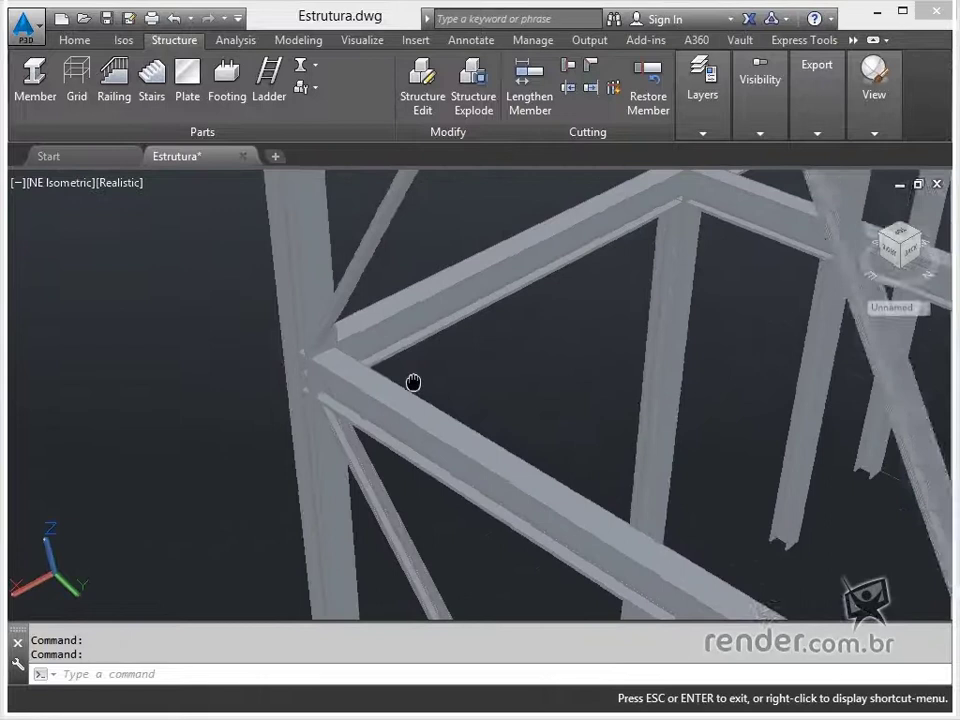
scroll(405, 384, "down", 5)
middle_click_drag(505, 330, 337, 372)
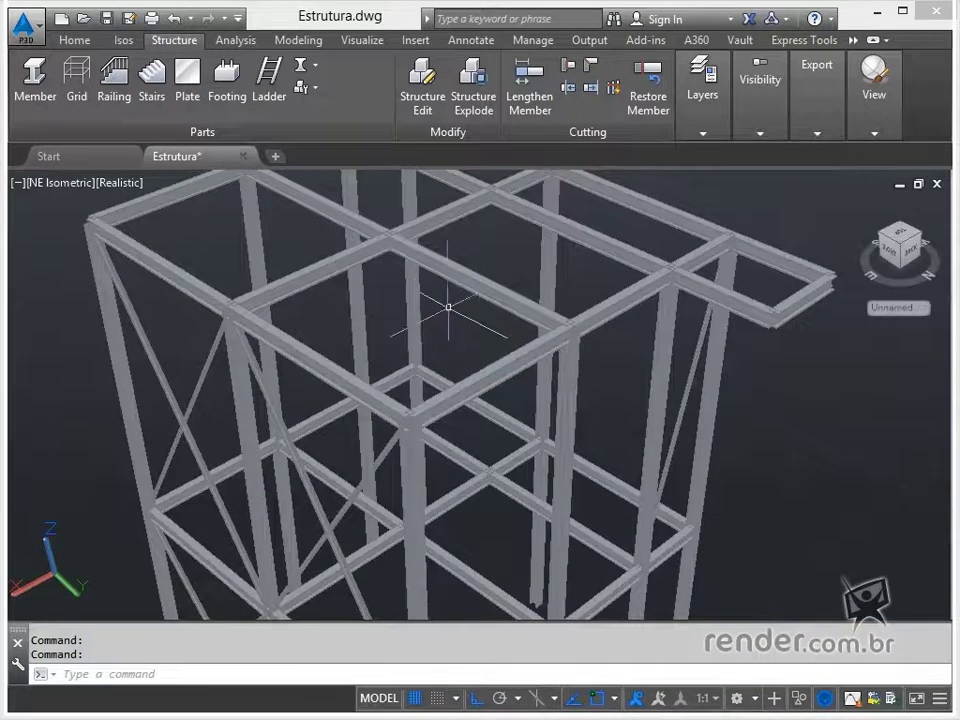
middle_click_drag(439, 281, 486, 349)
scroll(486, 349, "up", 5)
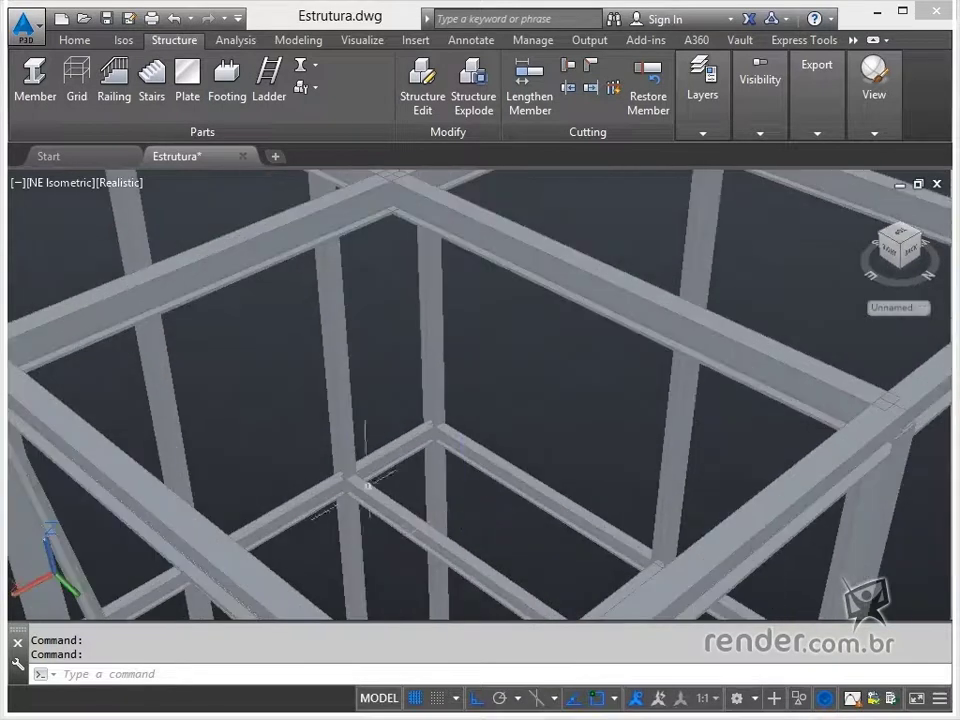
middle_click_drag(368, 486, 478, 400)
scroll(369, 469, "up", 3)
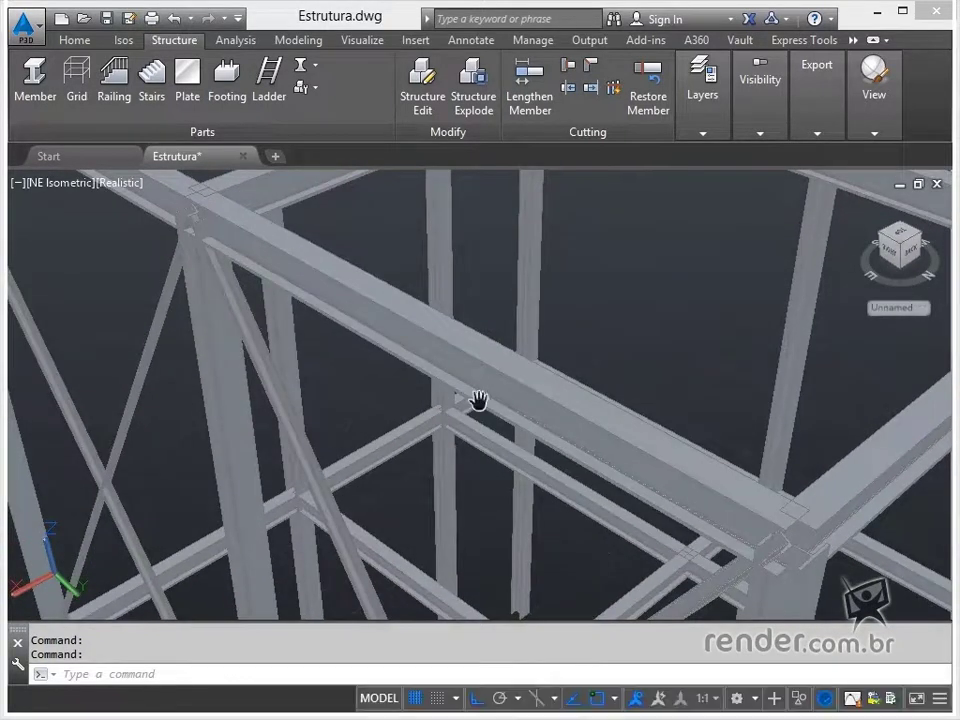
scroll(378, 379, "up", 4)
middle_click_drag(400, 380, 431, 377)
scroll(431, 377, "down", 5)
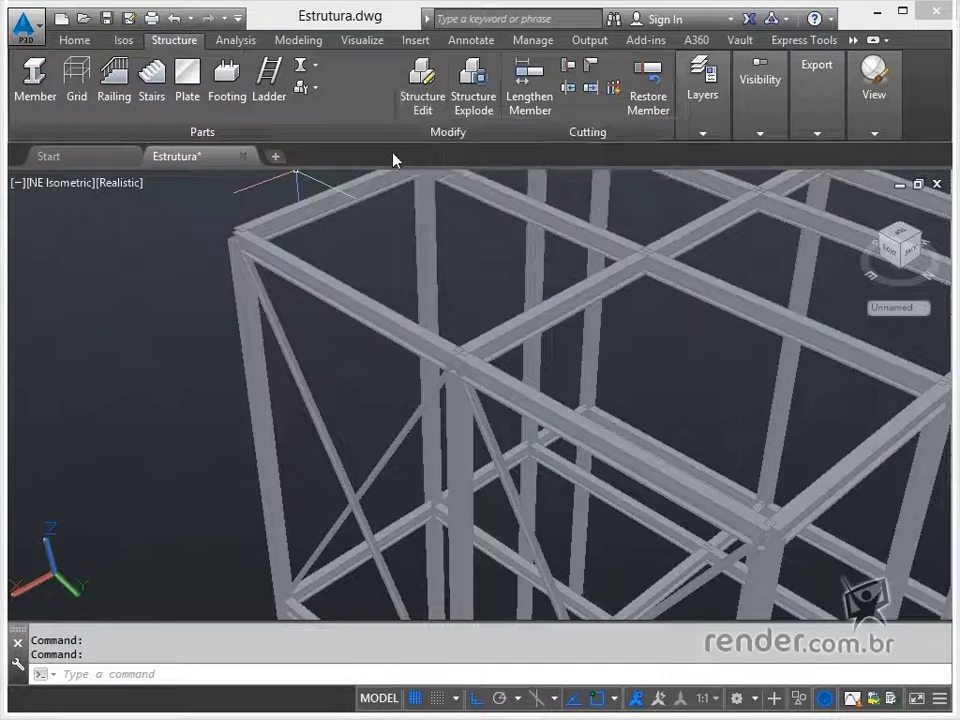
left_click(421, 100)
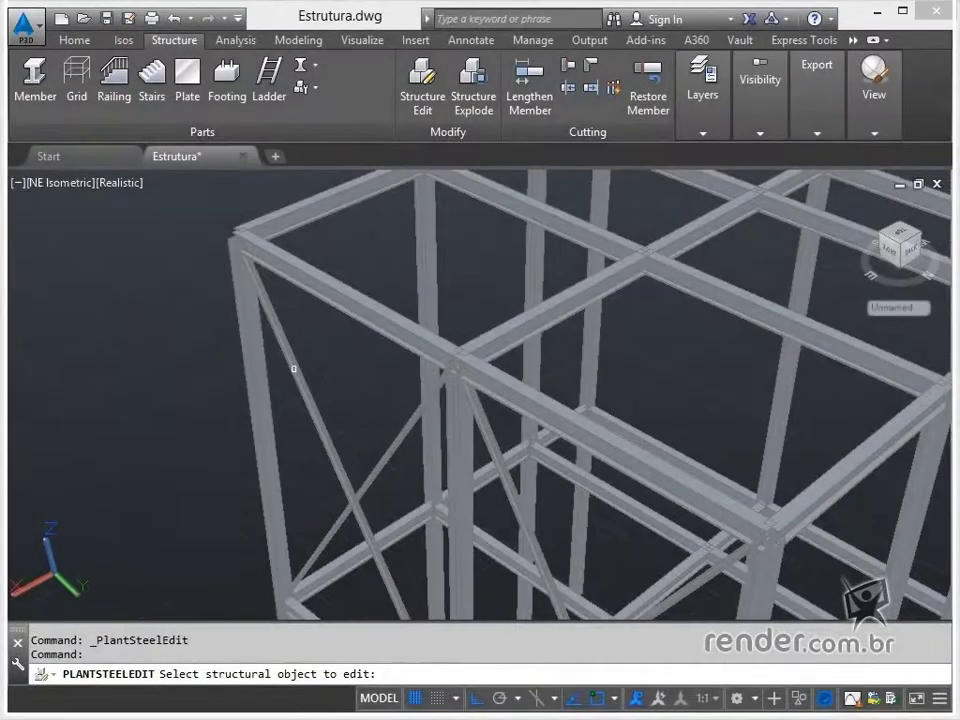
left_click(540, 378)
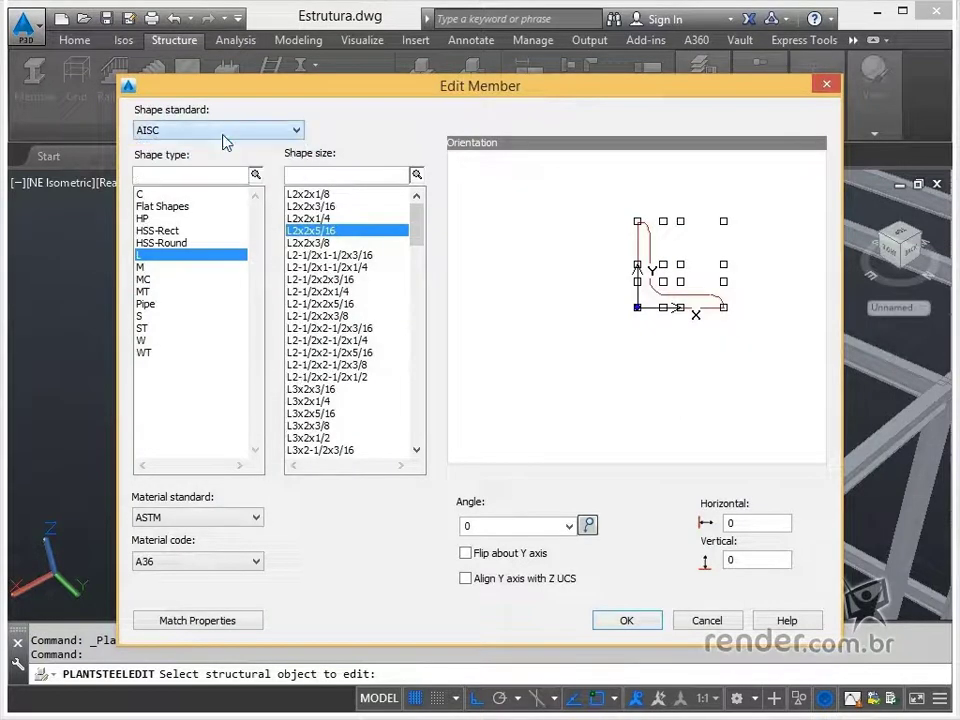
left_click(253, 516)
left_click(228, 519)
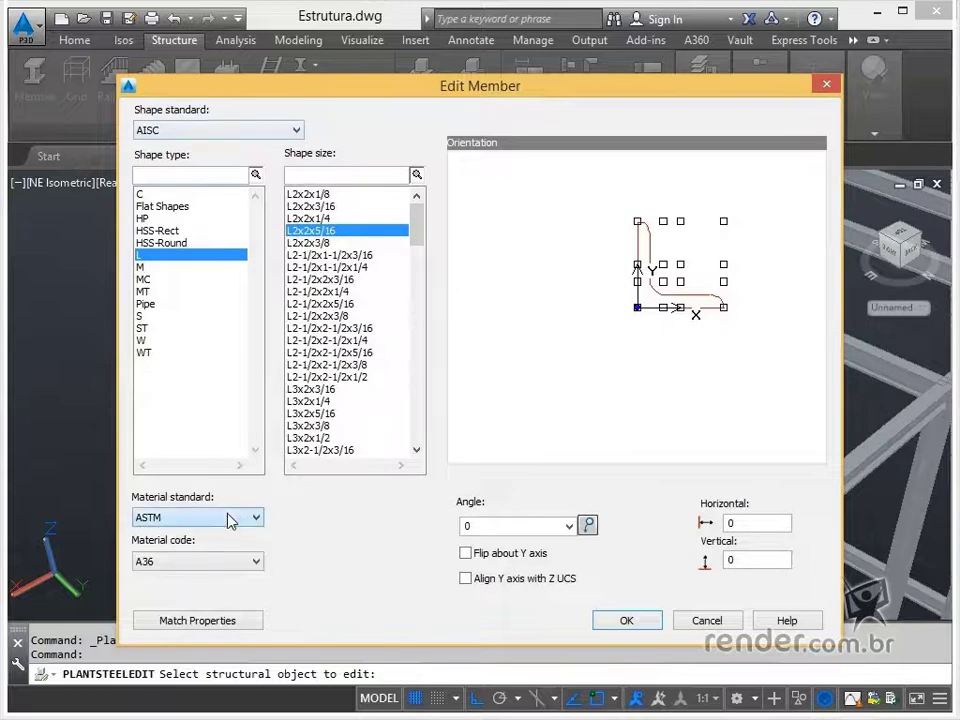
left_click(199, 564)
left_click(199, 566)
scroll(420, 268, "down", 1)
scroll(420, 268, "down", 15)
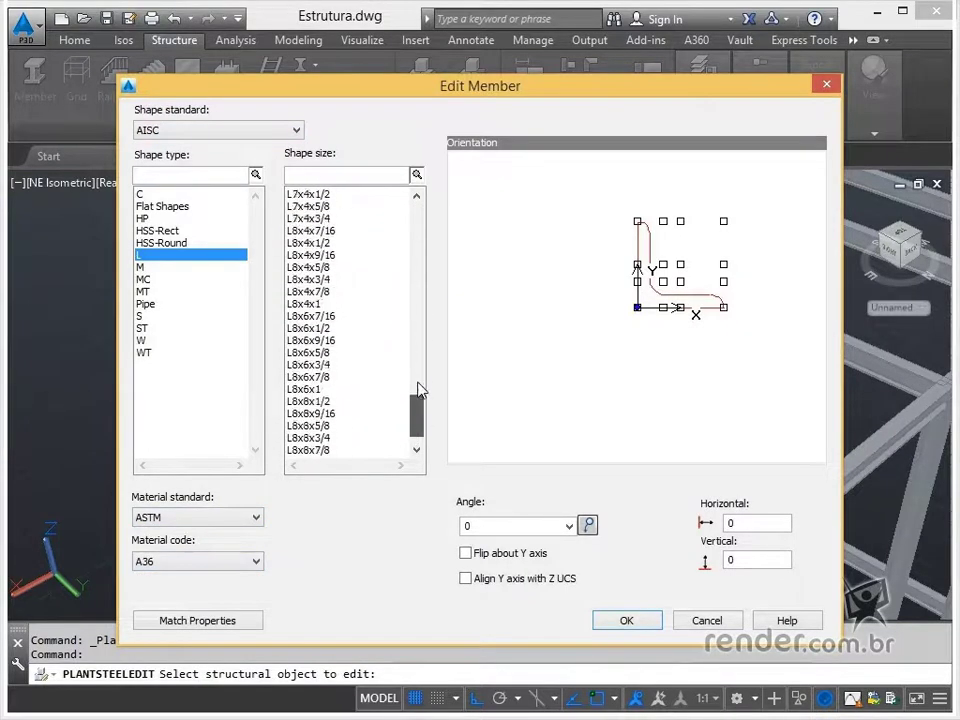
scroll(422, 390, "up", 15)
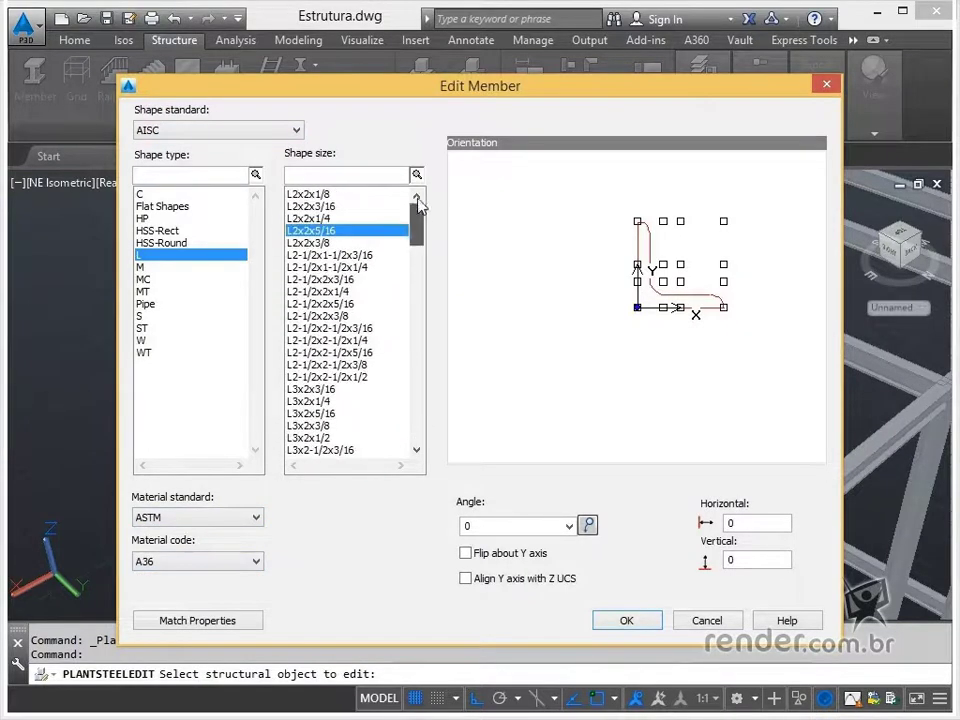
left_click(572, 530)
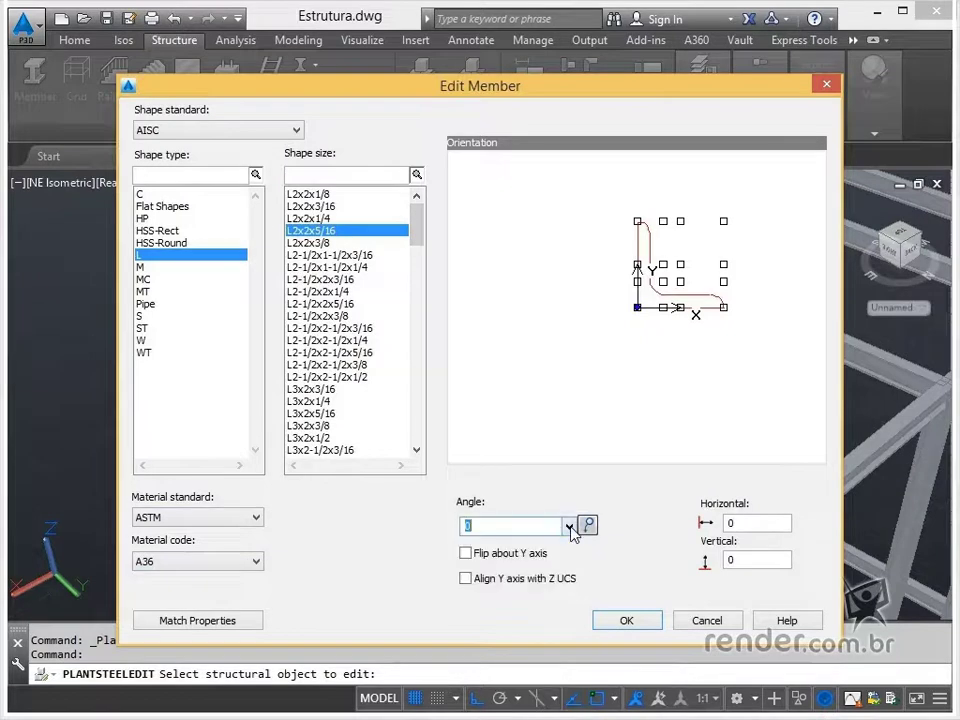
left_click(701, 626)
key("Escape")
left_click(364, 531)
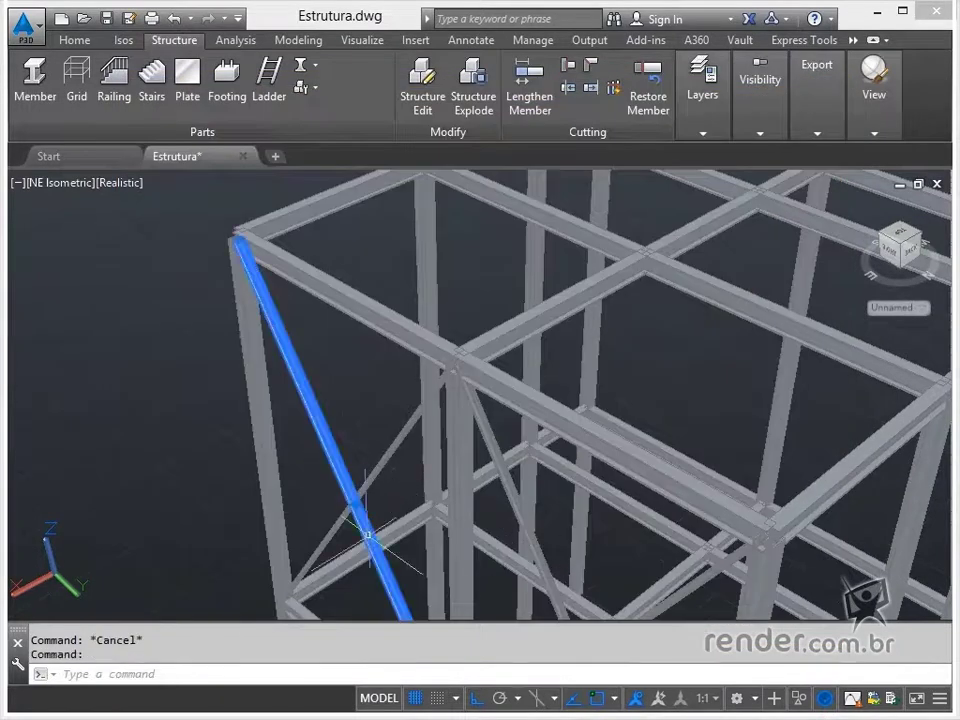
right_click(368, 531)
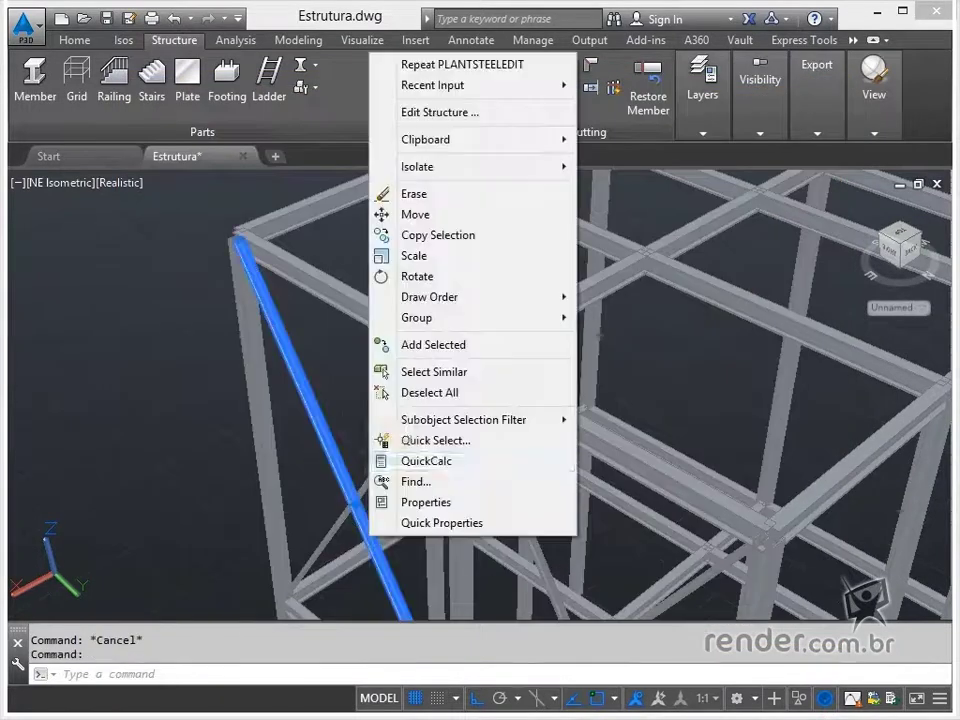
left_click(421, 113)
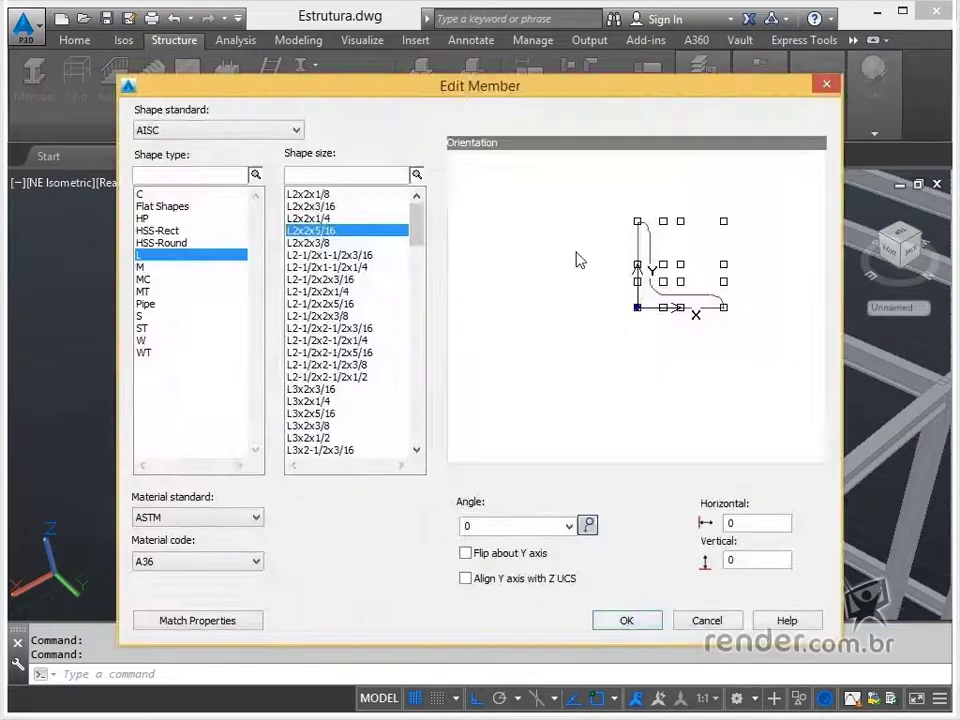
left_click(704, 621)
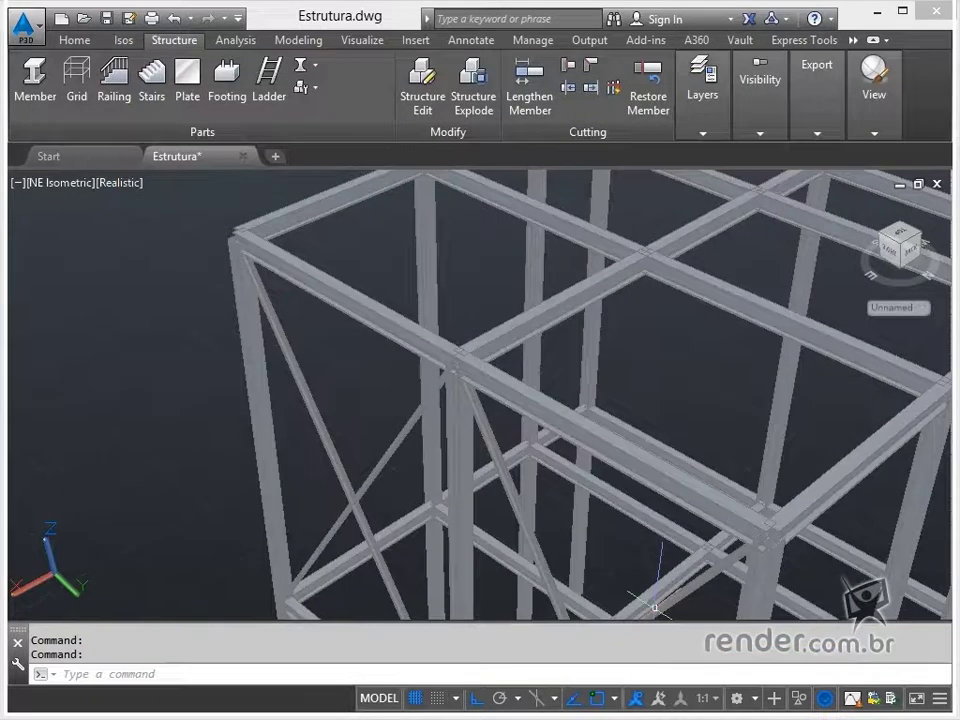
scroll(412, 515, "down", 3)
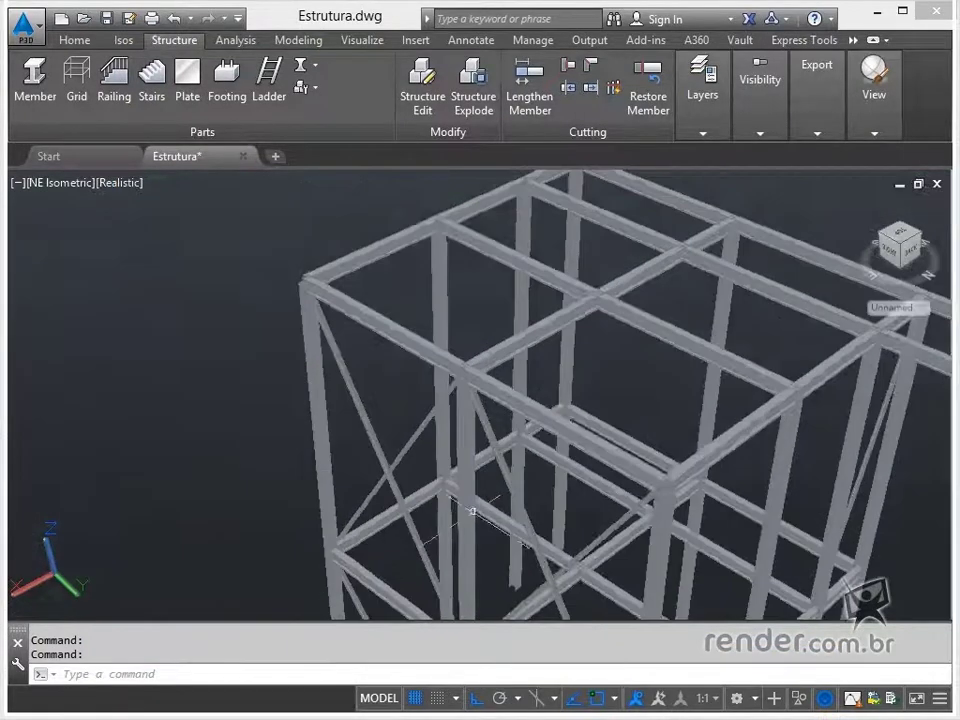
middle_click_drag(480, 505, 444, 302)
scroll(358, 380, "up", 3)
scroll(313, 429, "down", 3)
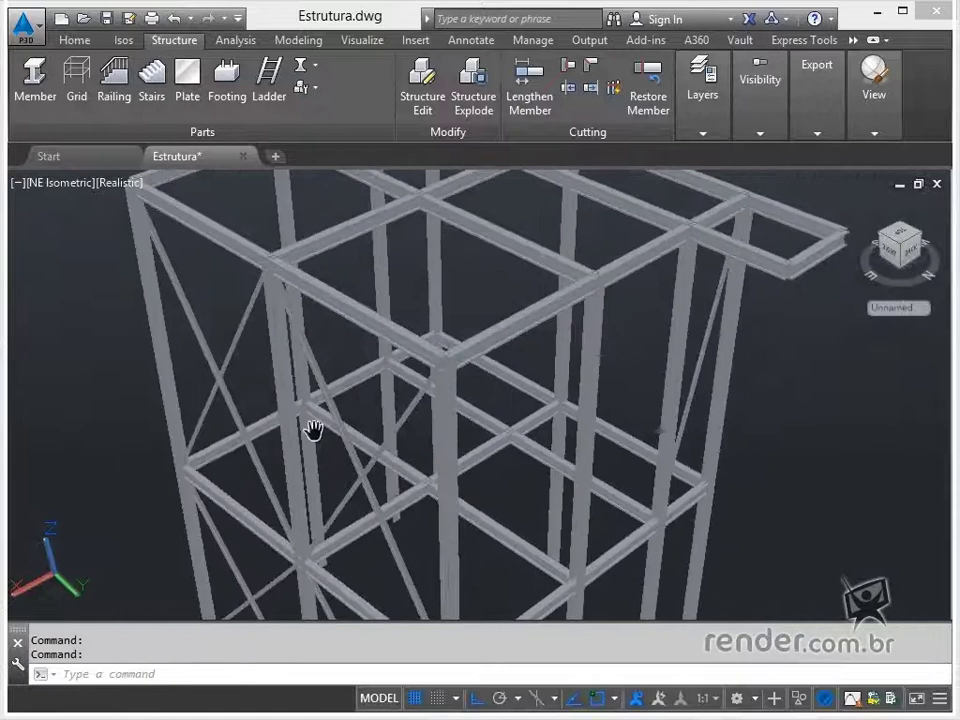
middle_click_drag(589, 467, 514, 480)
scroll(606, 367, "up", 3)
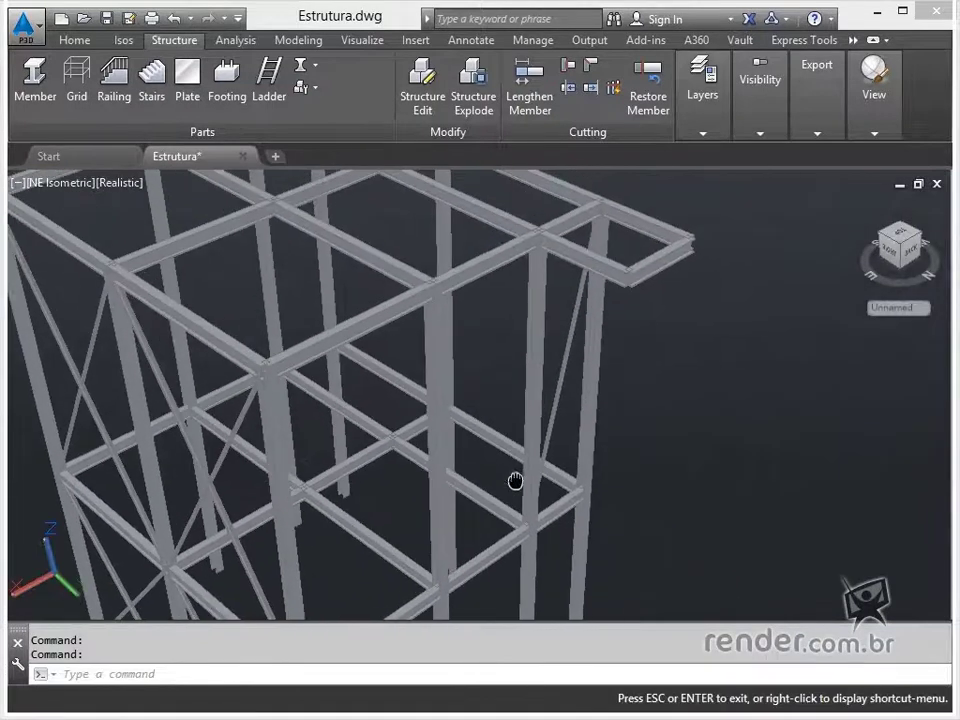
Change the long diagonal brace to an L2x2x3/8 angle profile through Edit Structure
left_click(575, 336)
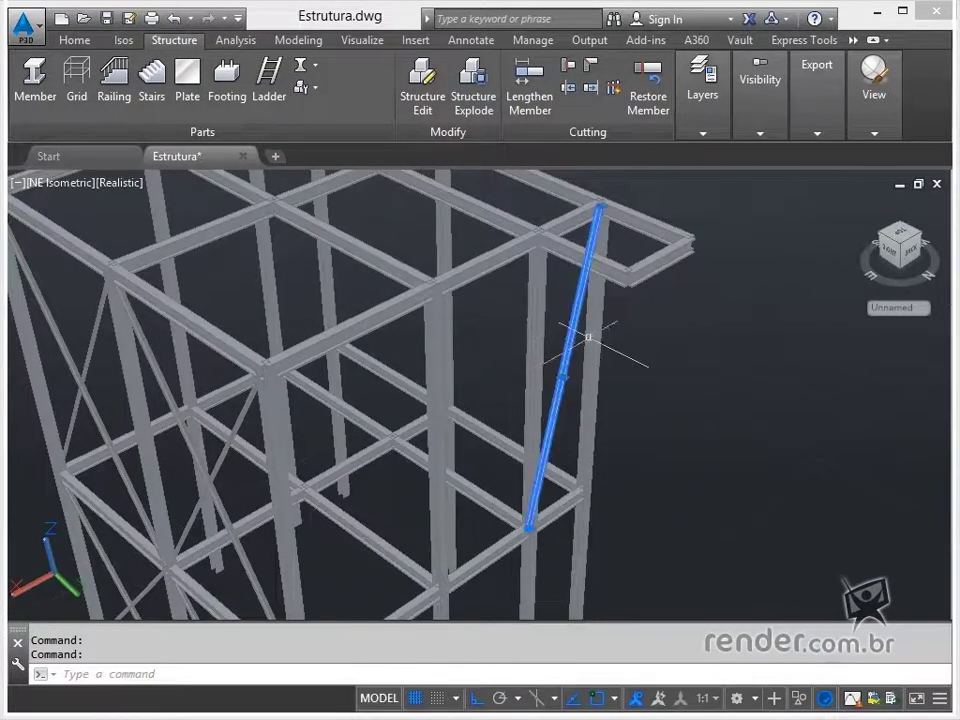
left_click(920, 240)
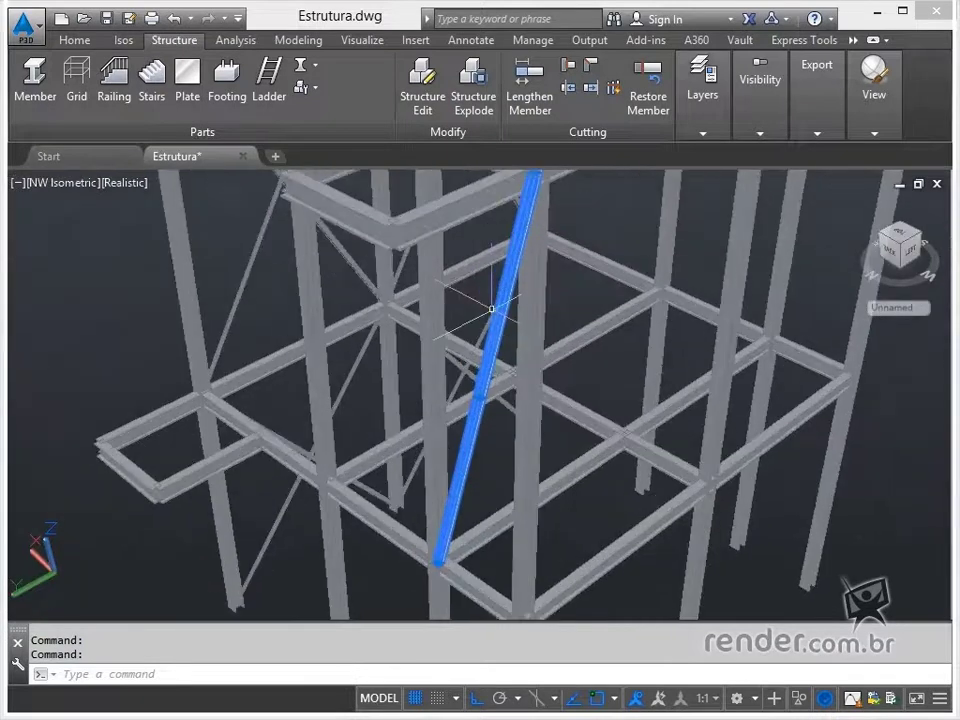
middle_click_drag(491, 308, 540, 349)
key("Escape")
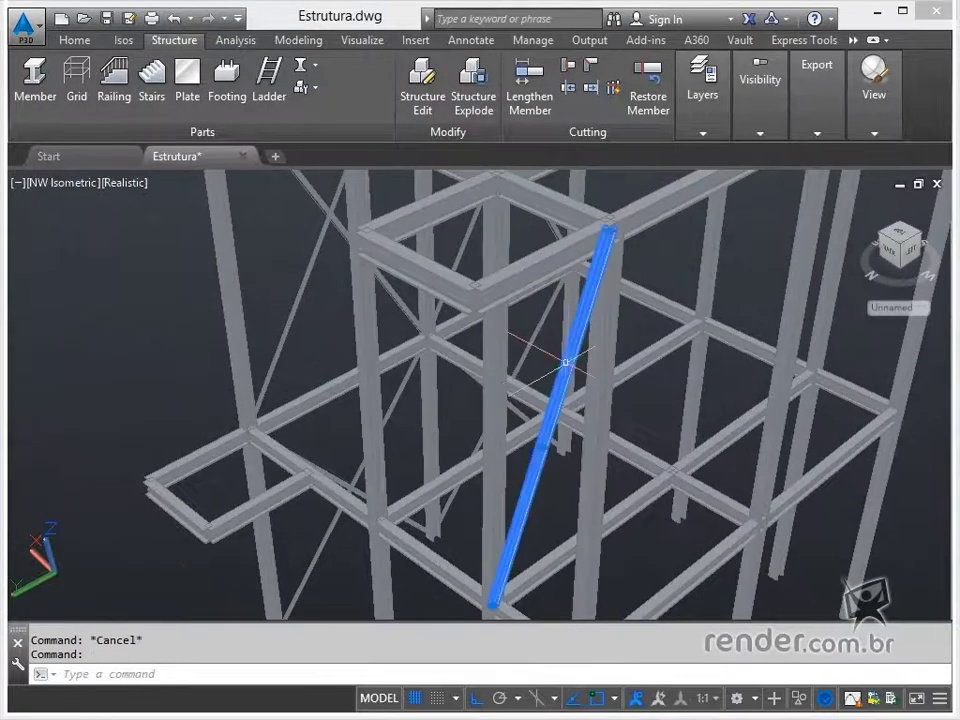
right_click(520, 515)
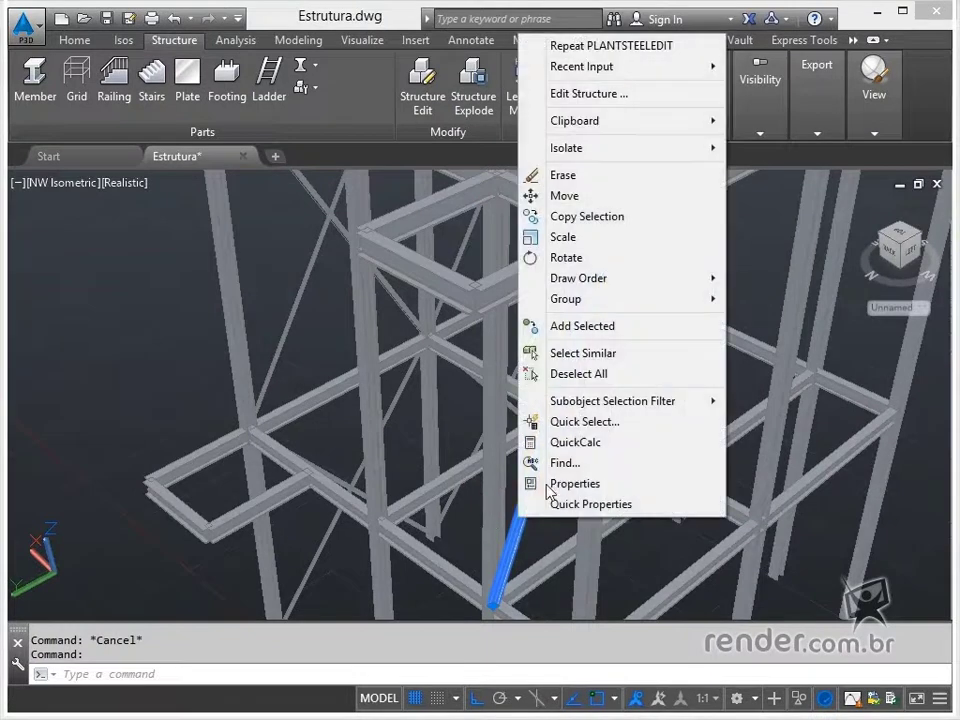
left_click(575, 93)
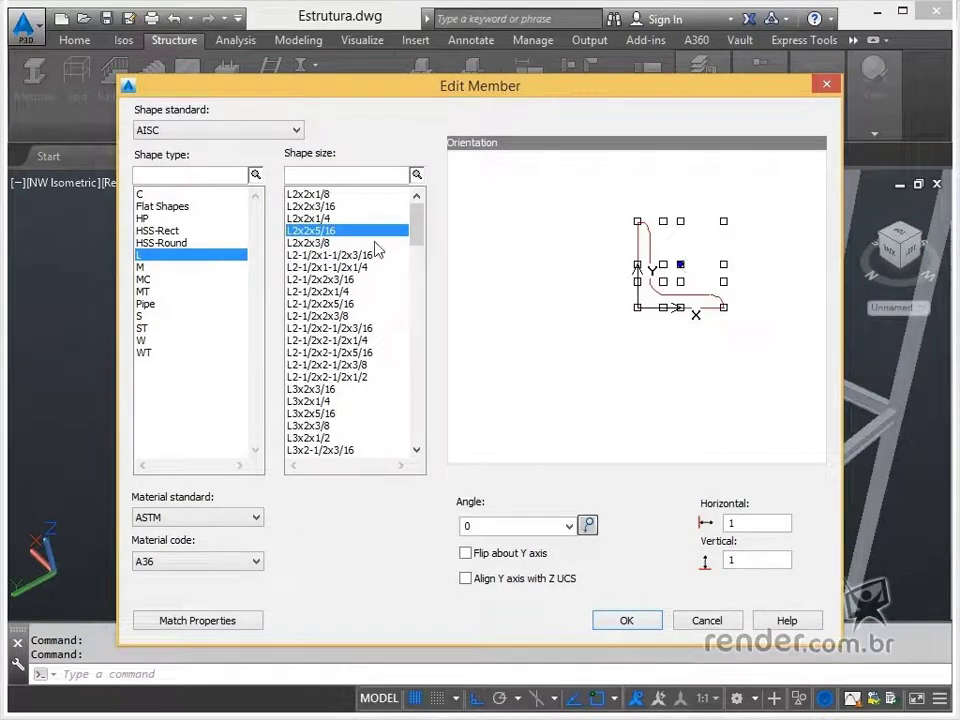
left_click(318, 243)
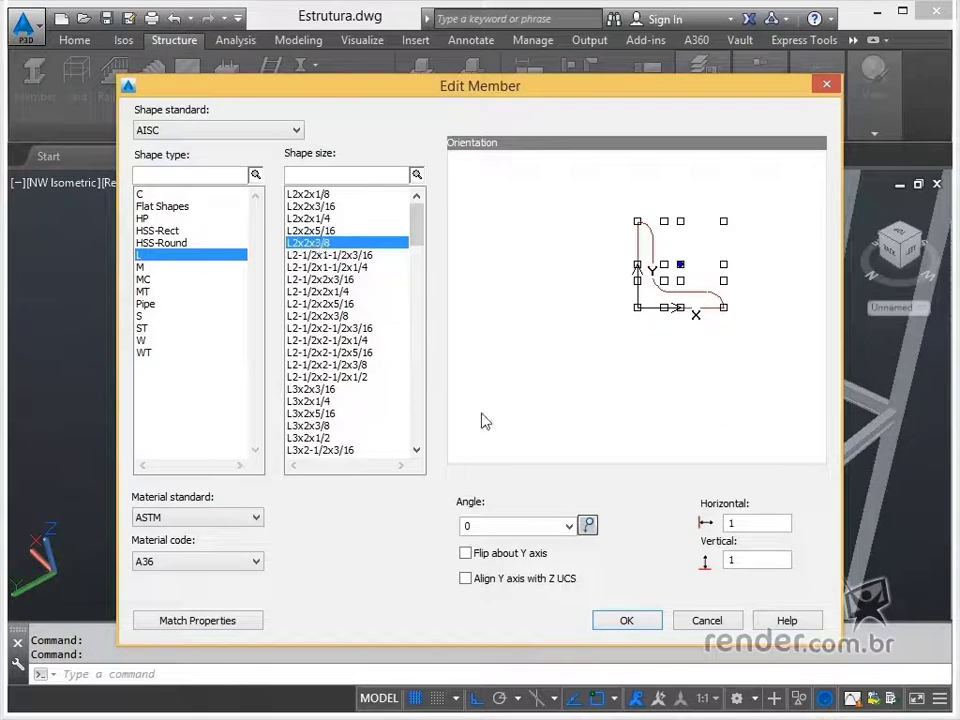
left_click(626, 622)
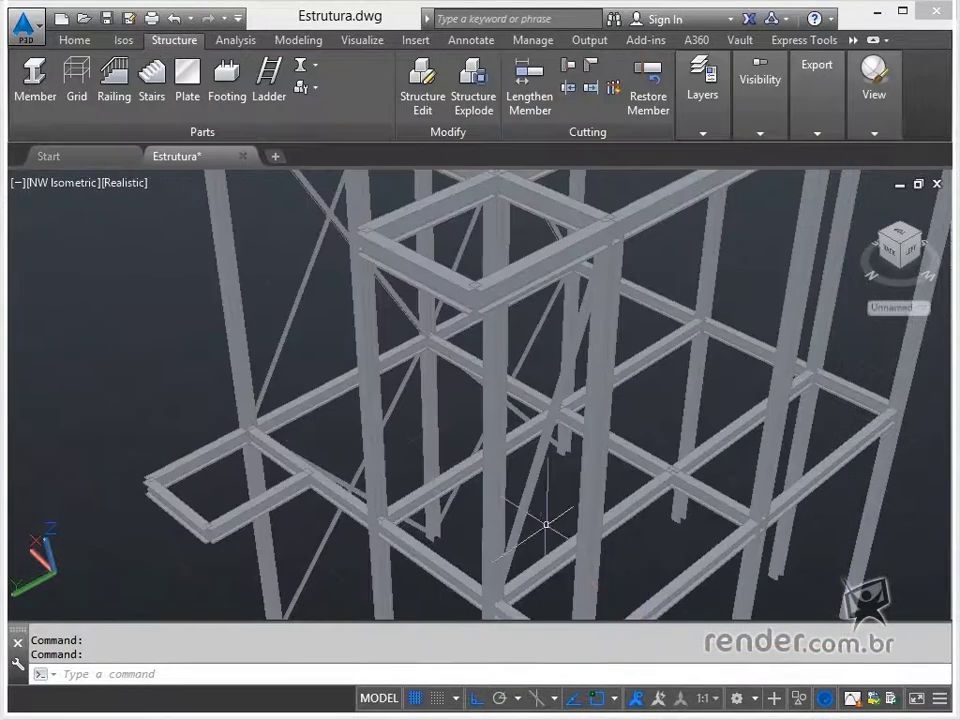
Switch to the NE isometric view and zoom onto the lower northeast bracing
scroll(546, 524, "up", 1)
middle_click_drag(546, 524, 490, 396)
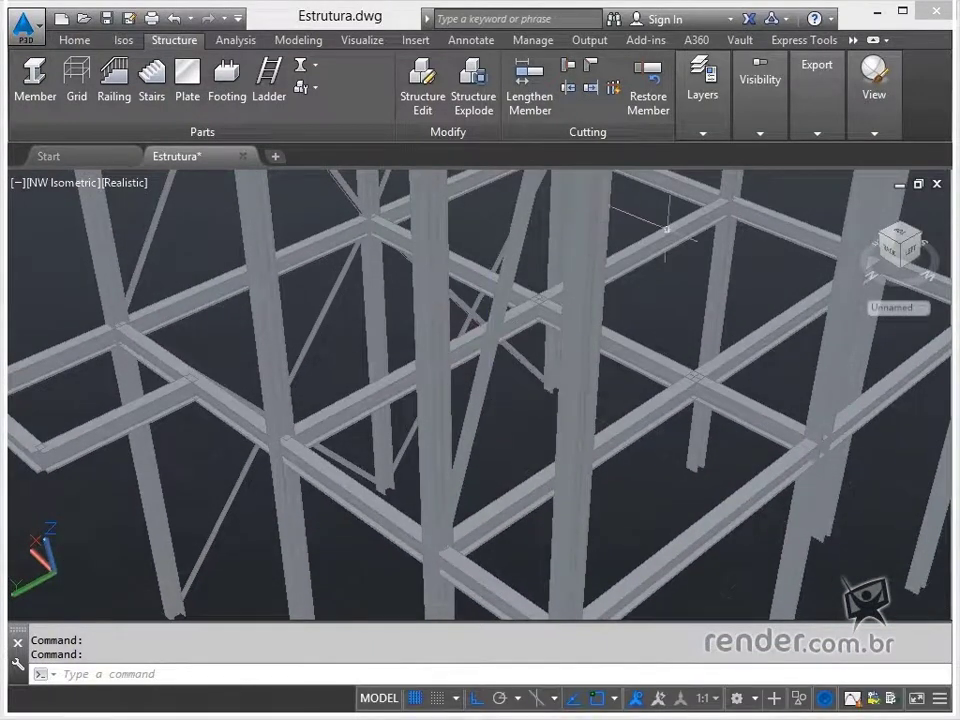
left_click(886, 240)
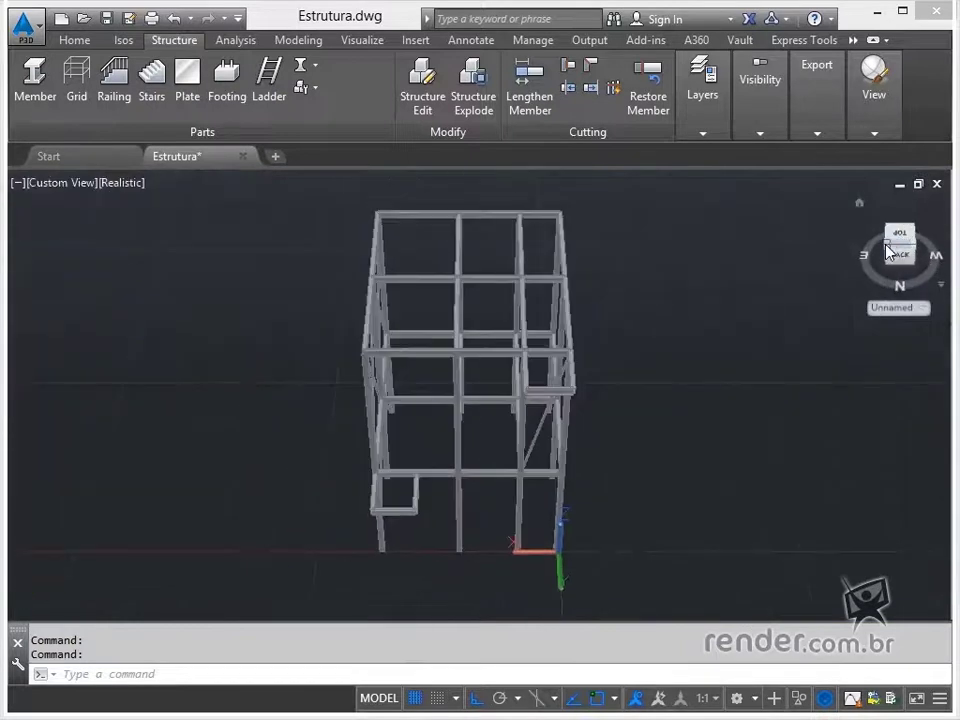
left_click(886, 250)
scroll(471, 437, "up", 3)
middle_click_drag(471, 437, 450, 272)
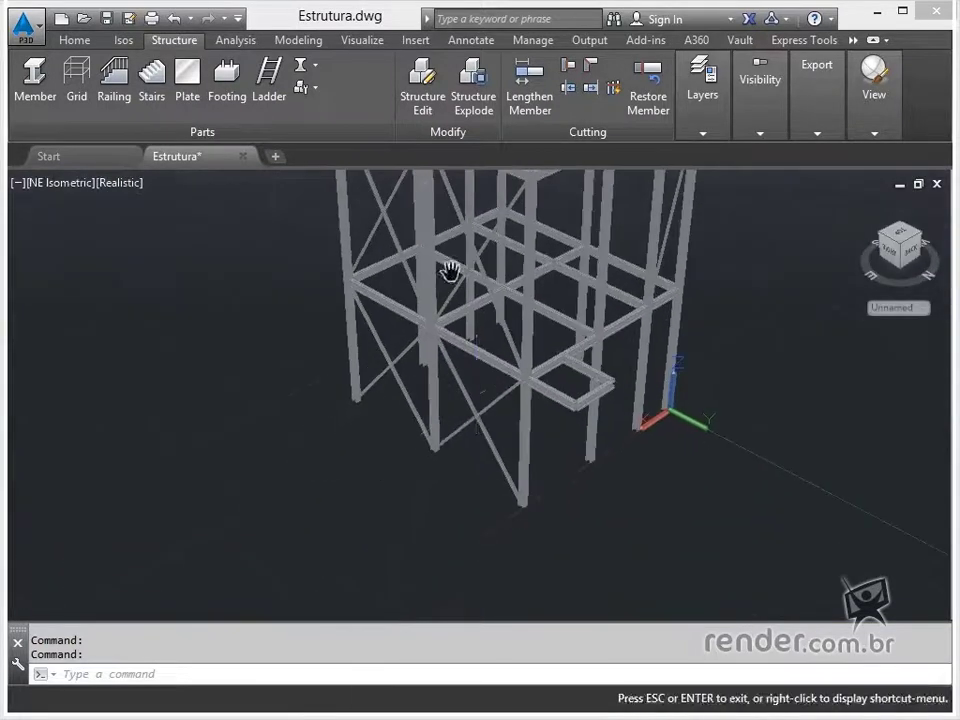
Select the northeast X-brace and surrounding diagonals, then edit them with the L2x2x5/16 angle
left_click(494, 419)
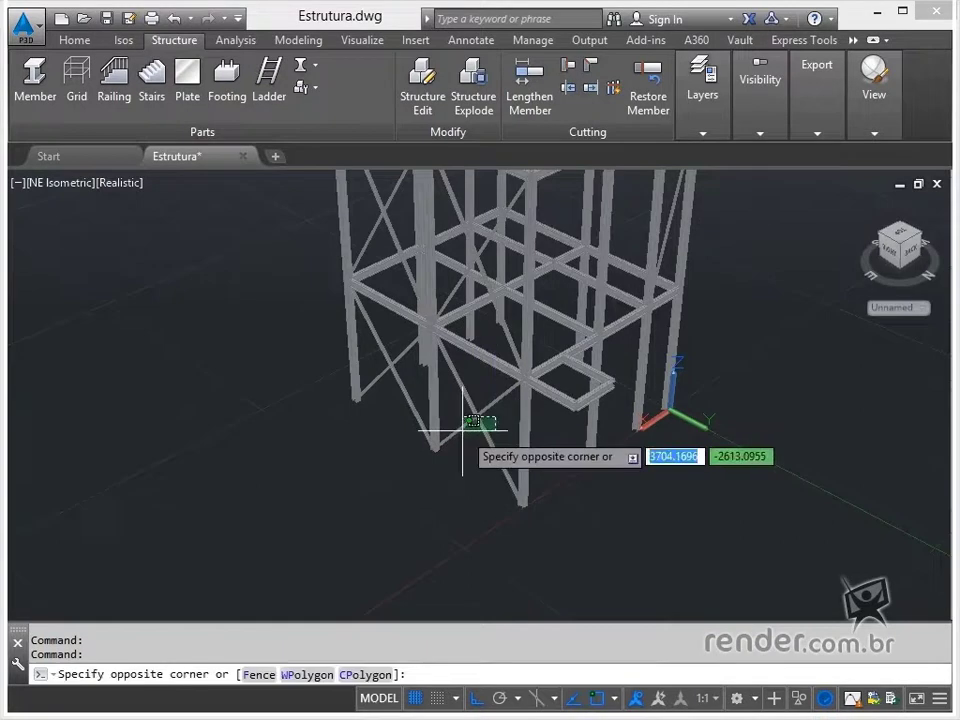
left_click(463, 432)
left_click(383, 380)
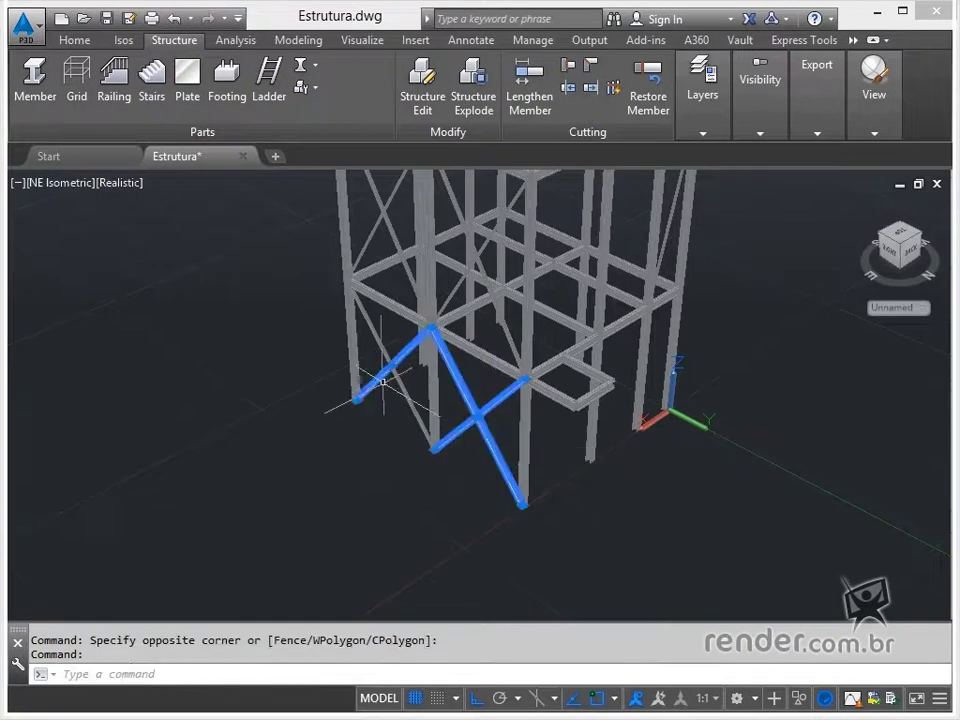
left_click(399, 386)
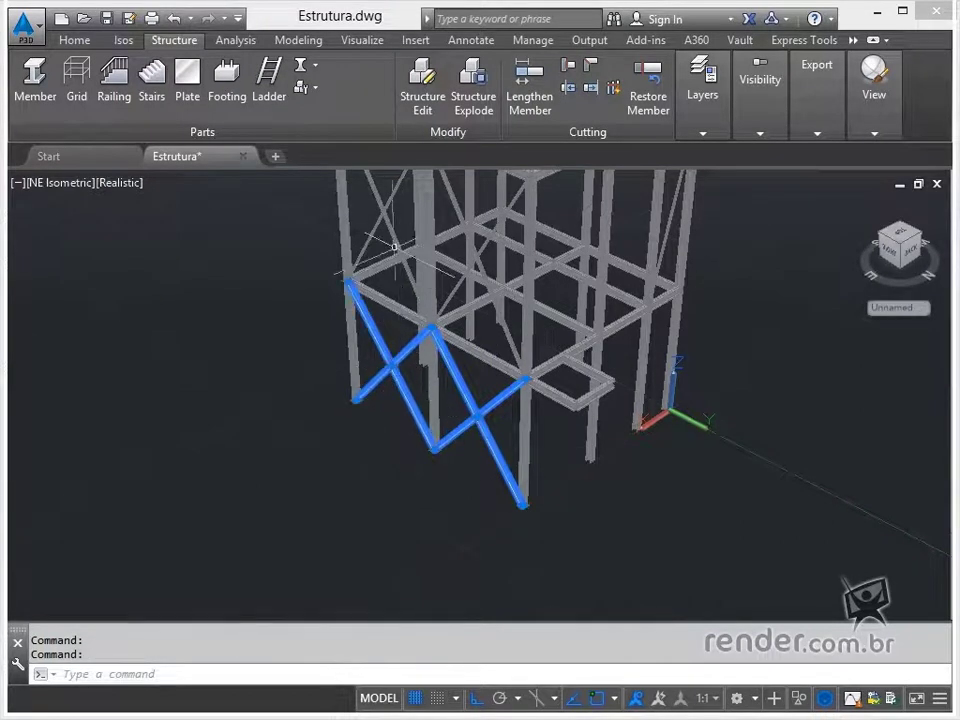
left_click(380, 220)
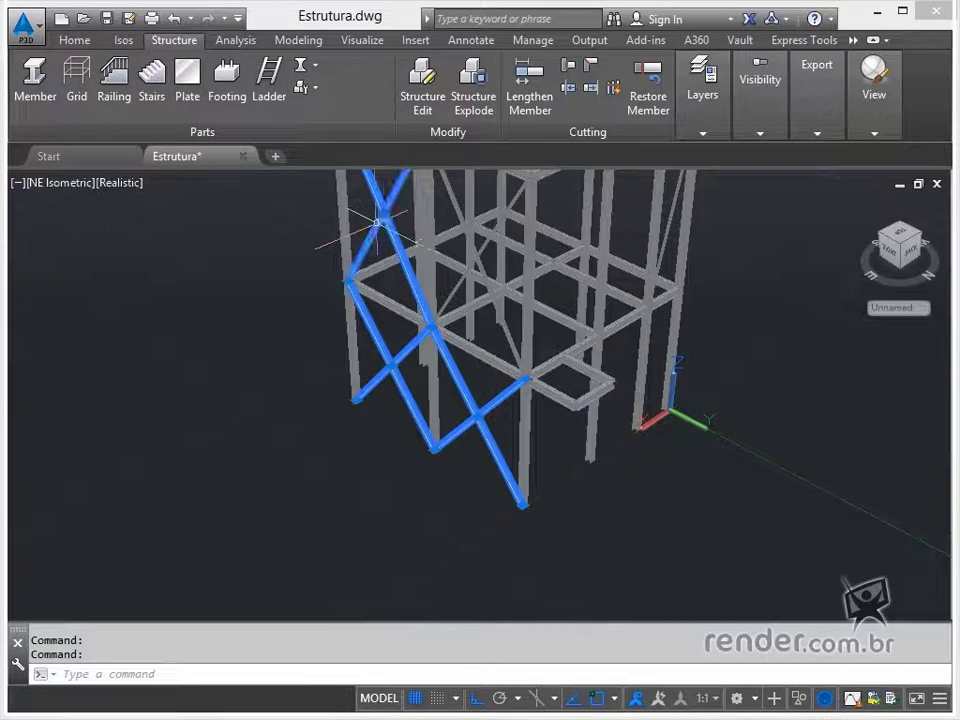
left_click(470, 264)
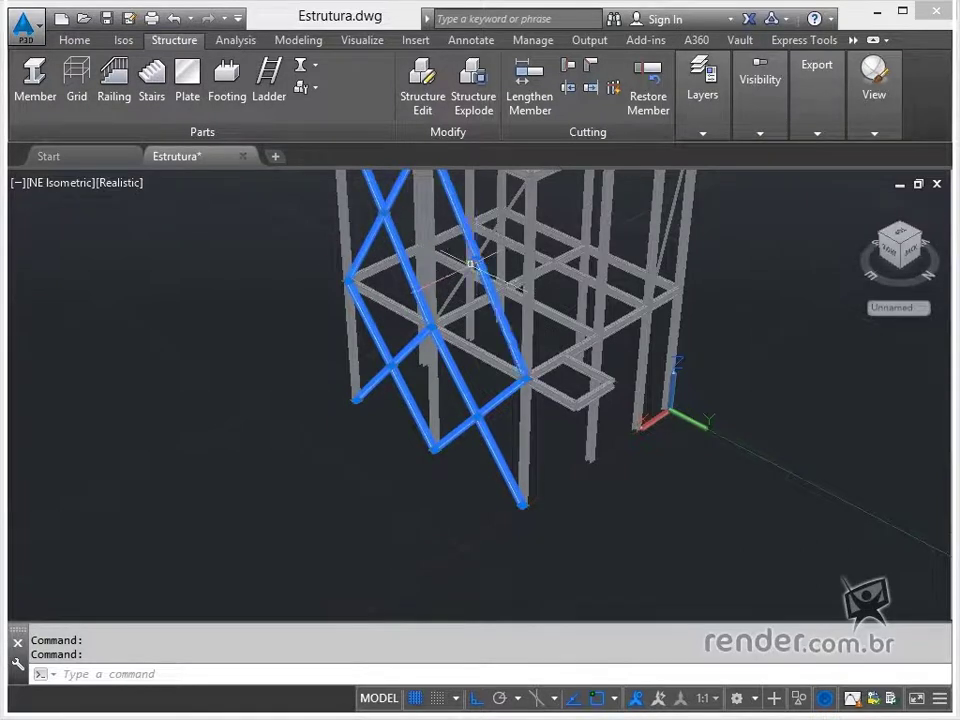
left_click(471, 264)
right_click(477, 259)
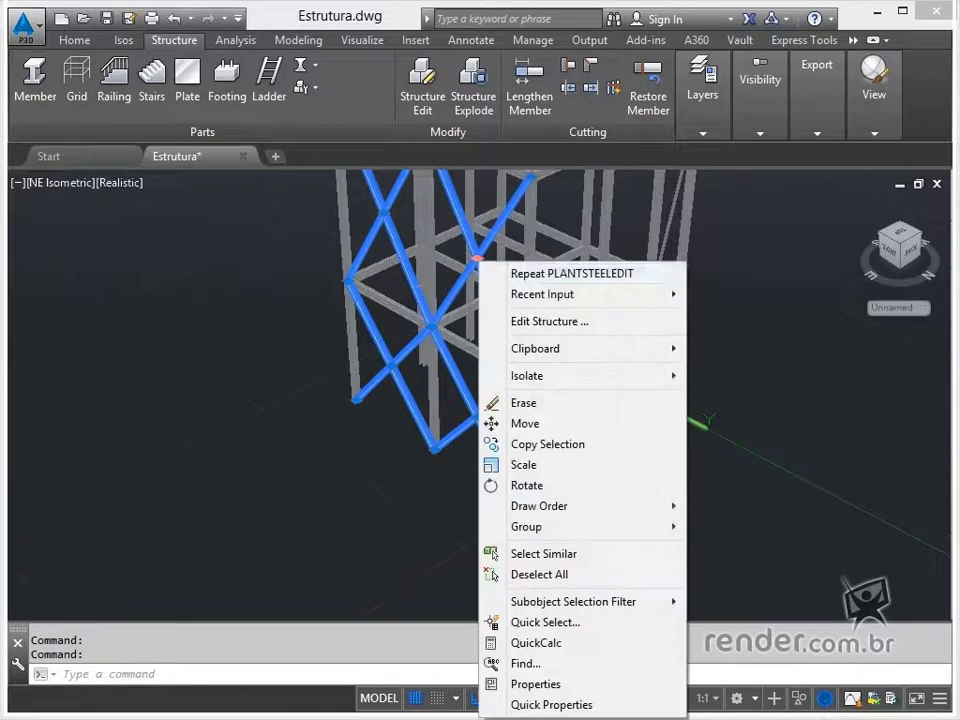
left_click(577, 322)
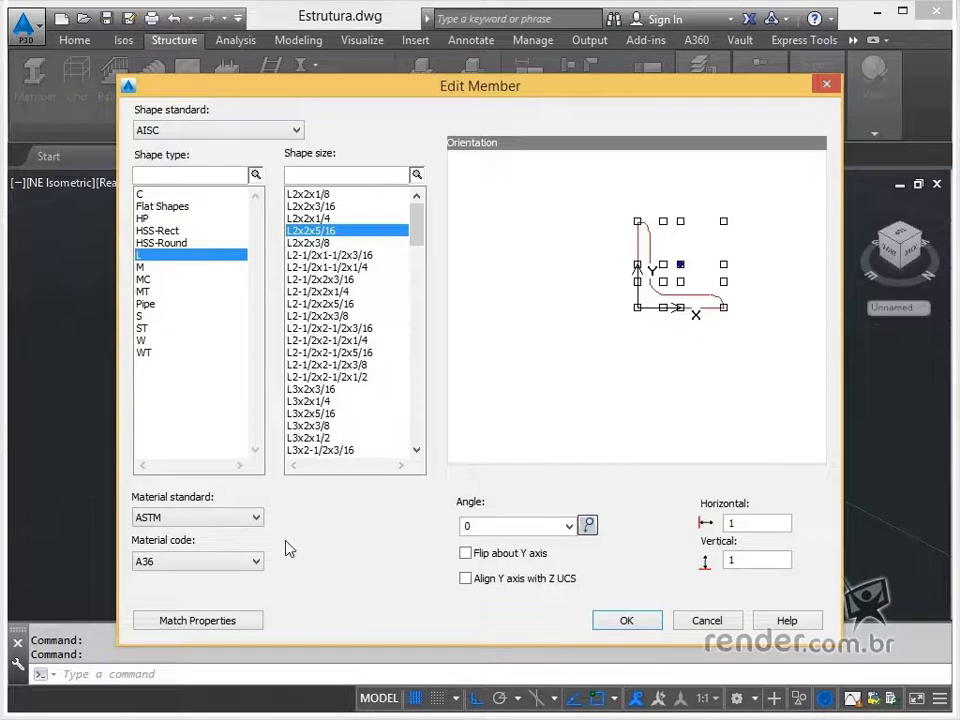
left_click(628, 622)
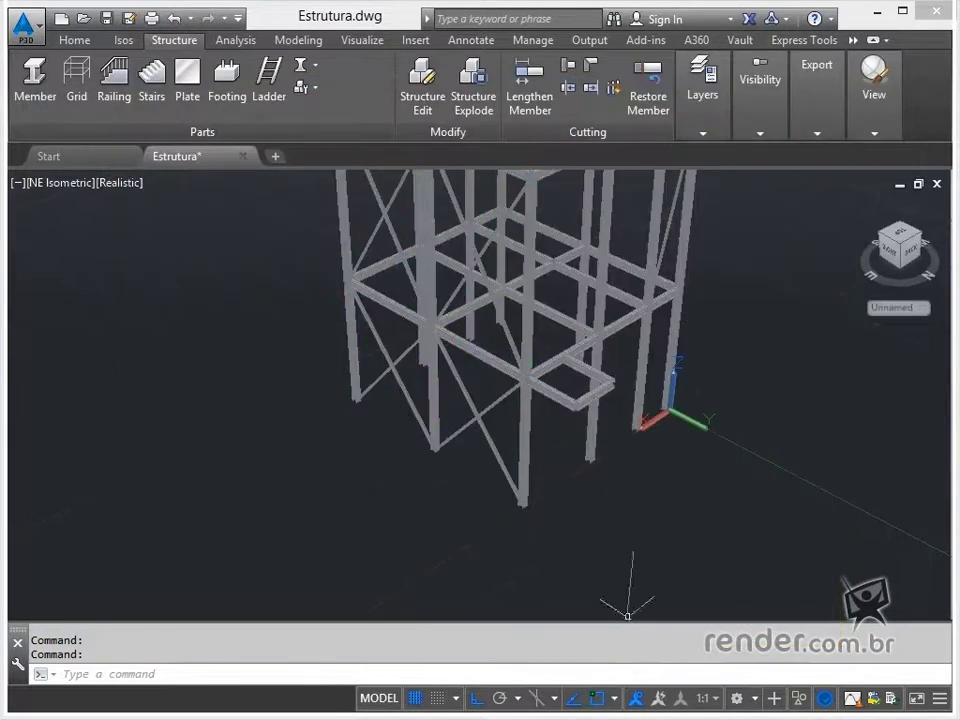
scroll(461, 450, "up", 3)
scroll(450, 461, "up", 3)
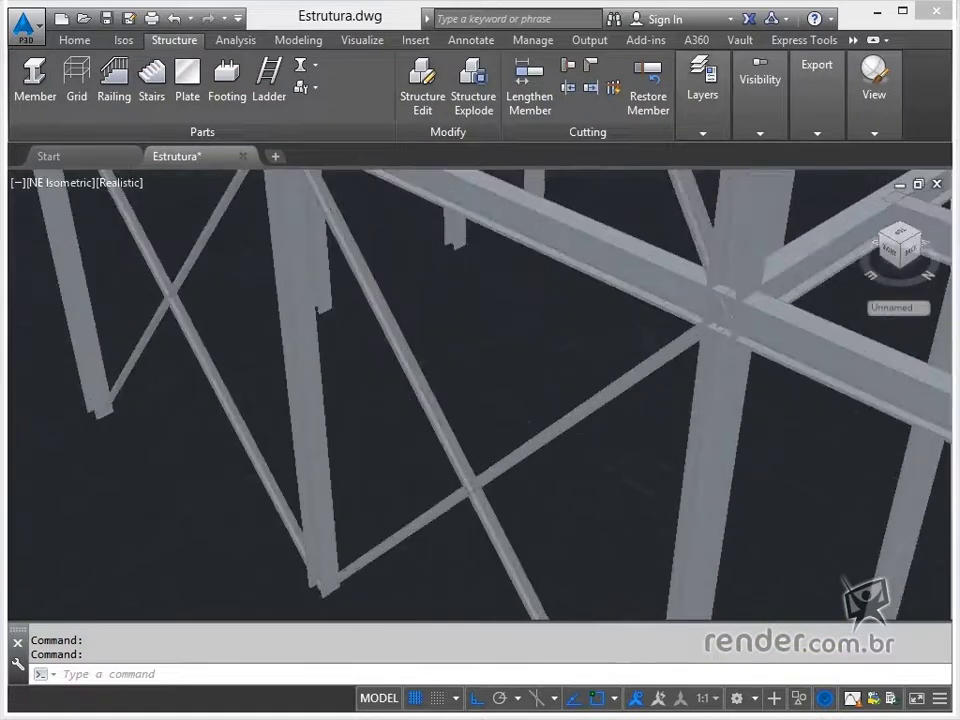
scroll(352, 445, "up", 4)
middle_click_drag(347, 461, 695, 421)
scroll(695, 421, "down", 5)
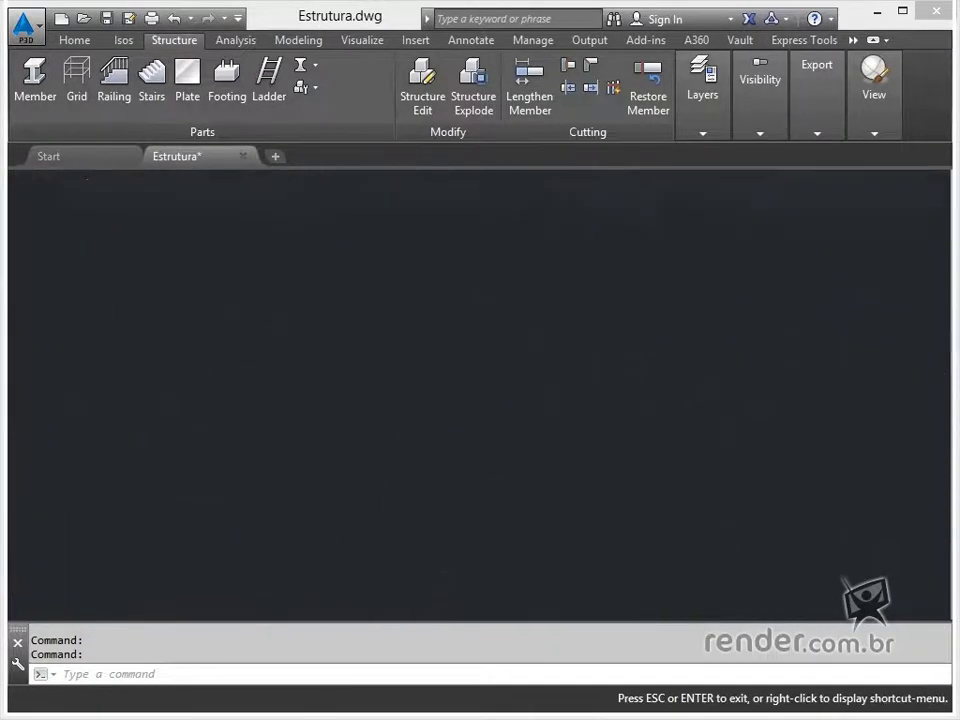
scroll(411, 404, "up", 2)
scroll(476, 386, "down", 3)
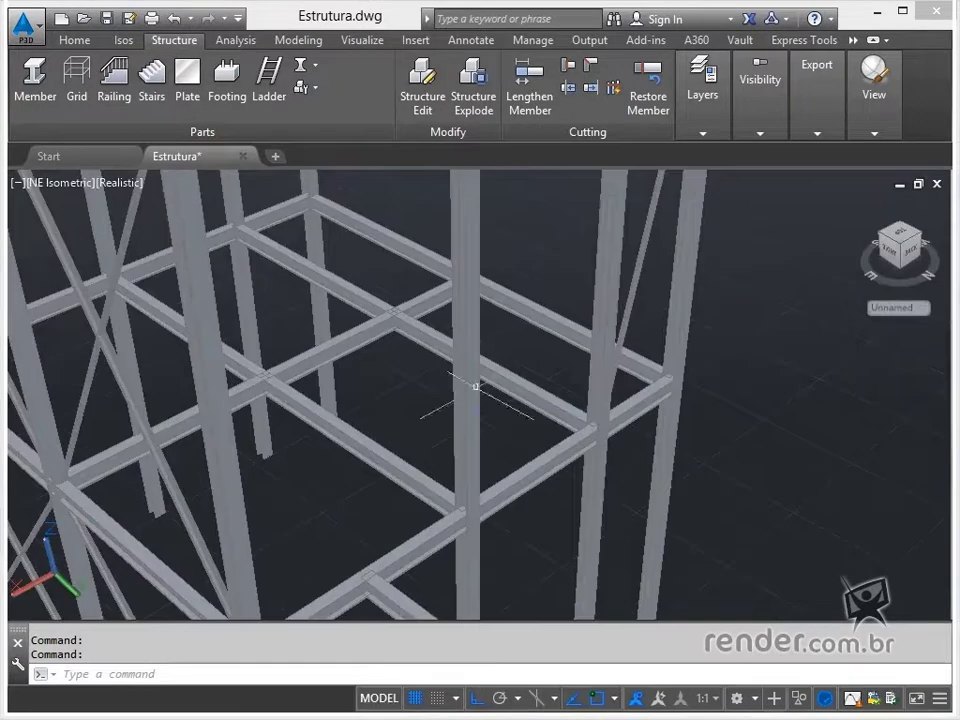
middle_click_drag(480, 360, 454, 476)
scroll(454, 476, "down", 2)
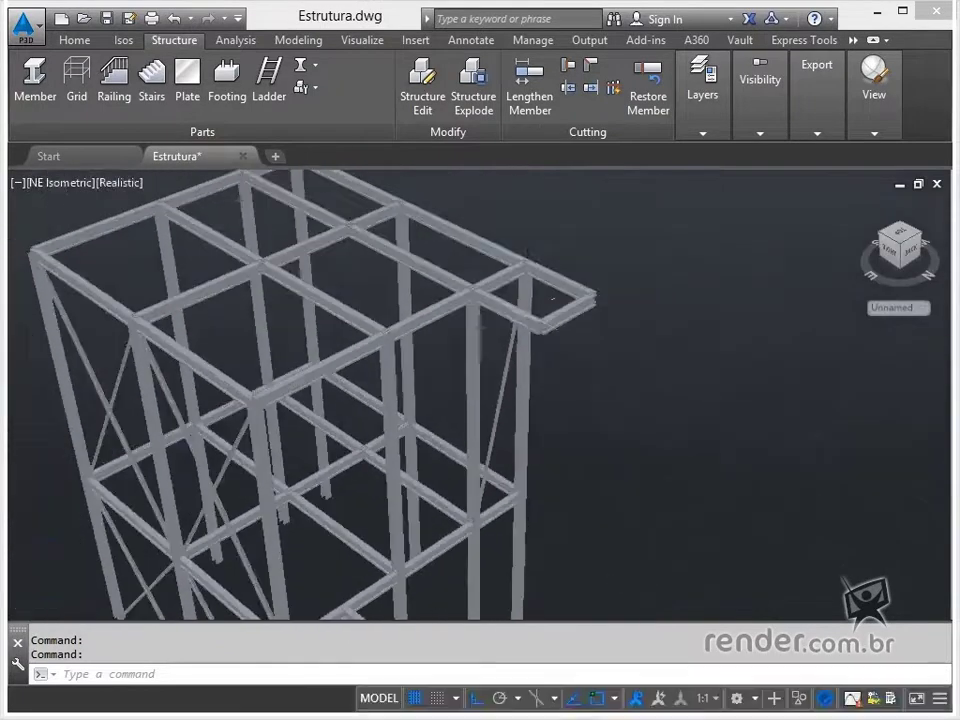
scroll(517, 295, "up", 4)
middle_click_drag(513, 423, 497, 343, "shift")
scroll(487, 341, "up", 2)
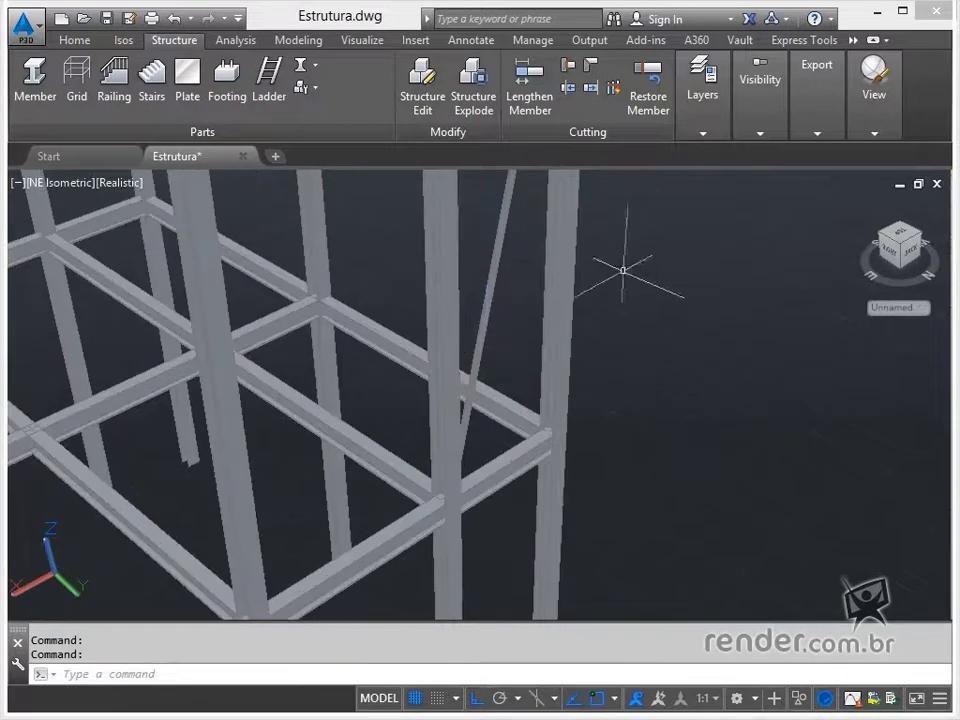
left_click(495, 272)
Make the long diagonal brace an L2x2x3/8 angle flipped about its Y axis
left_click_drag(888, 240, 631, 301)
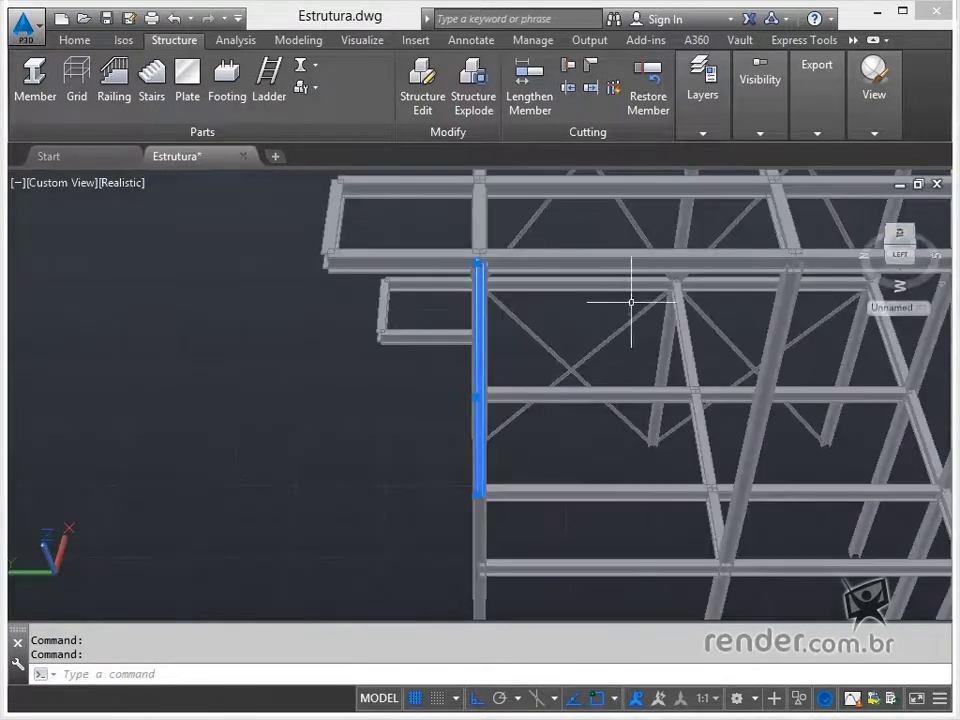
left_click(885, 255)
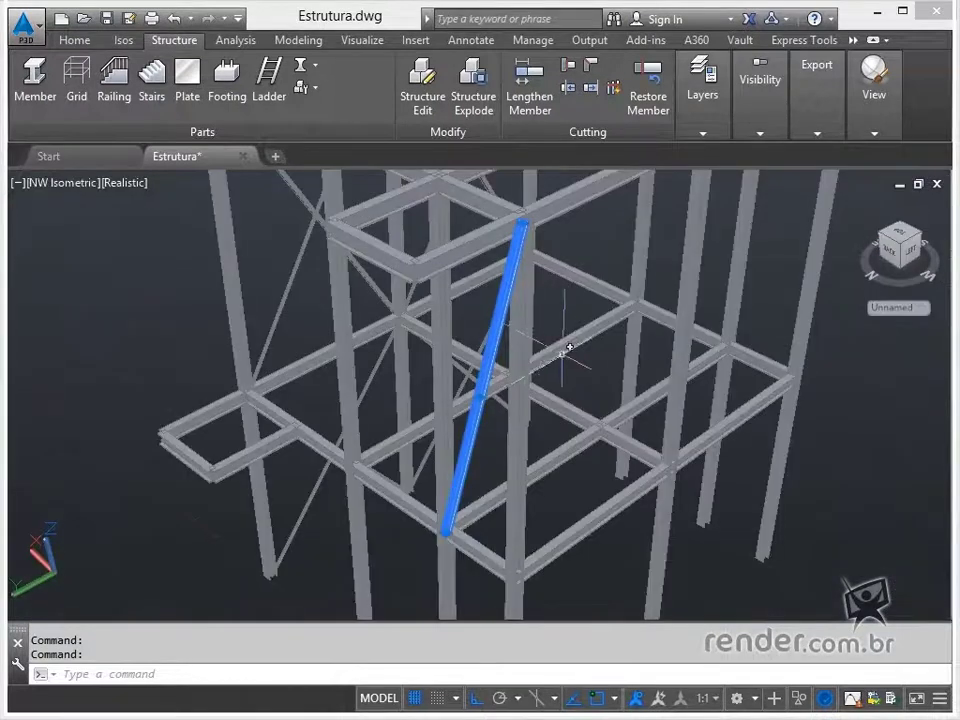
scroll(493, 360, "up", 3)
key("Escape")
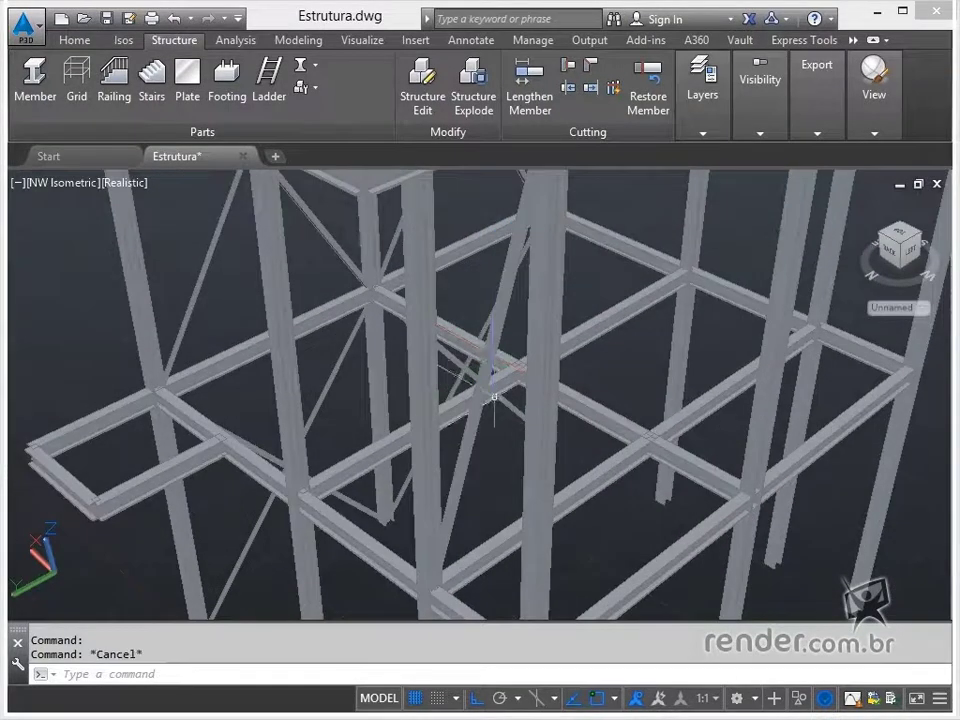
left_click(465, 476)
right_click(458, 488)
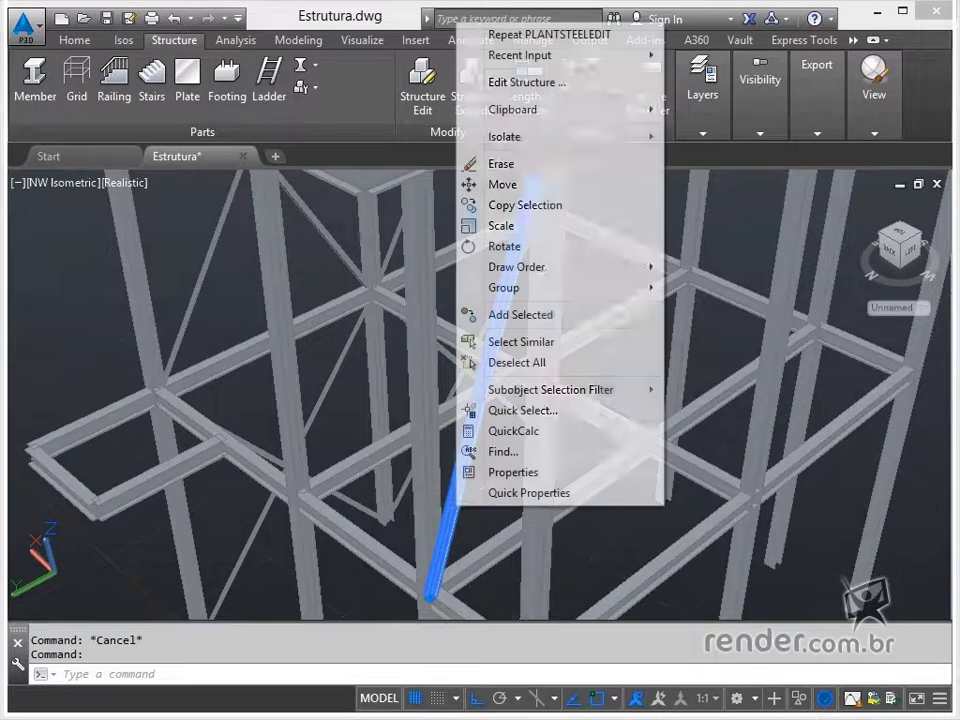
left_click(530, 84)
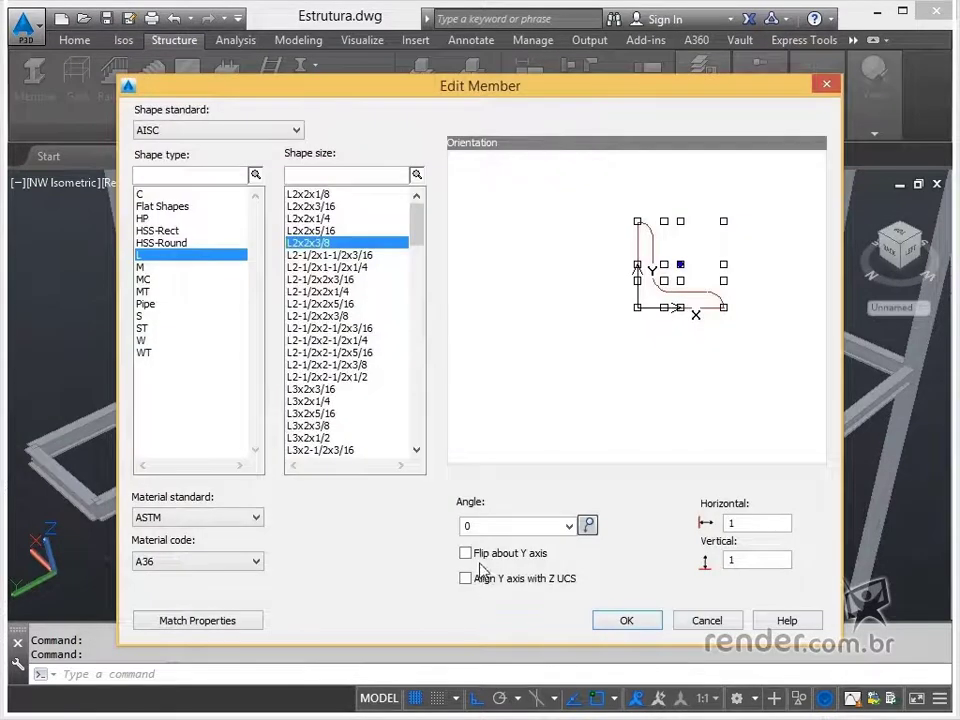
left_click(466, 554)
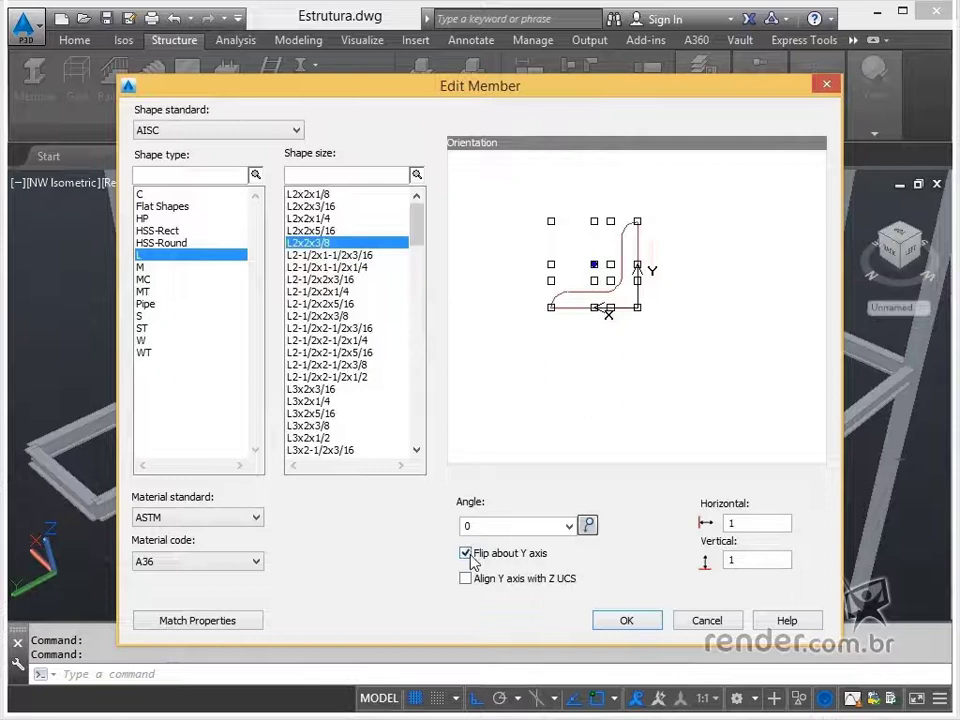
left_click(628, 622)
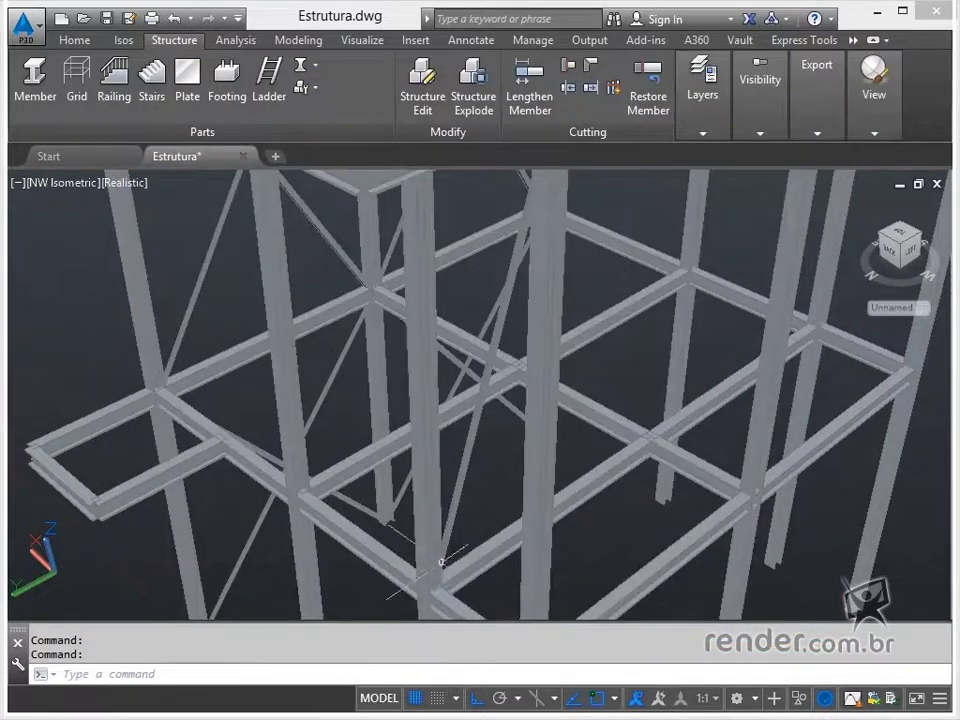
Zoom and pan in to inspect the flipped brace within the frame
scroll(345, 420, "up", 3)
middle_click_drag(439, 561, 620, 434)
scroll(643, 486, "up", 2)
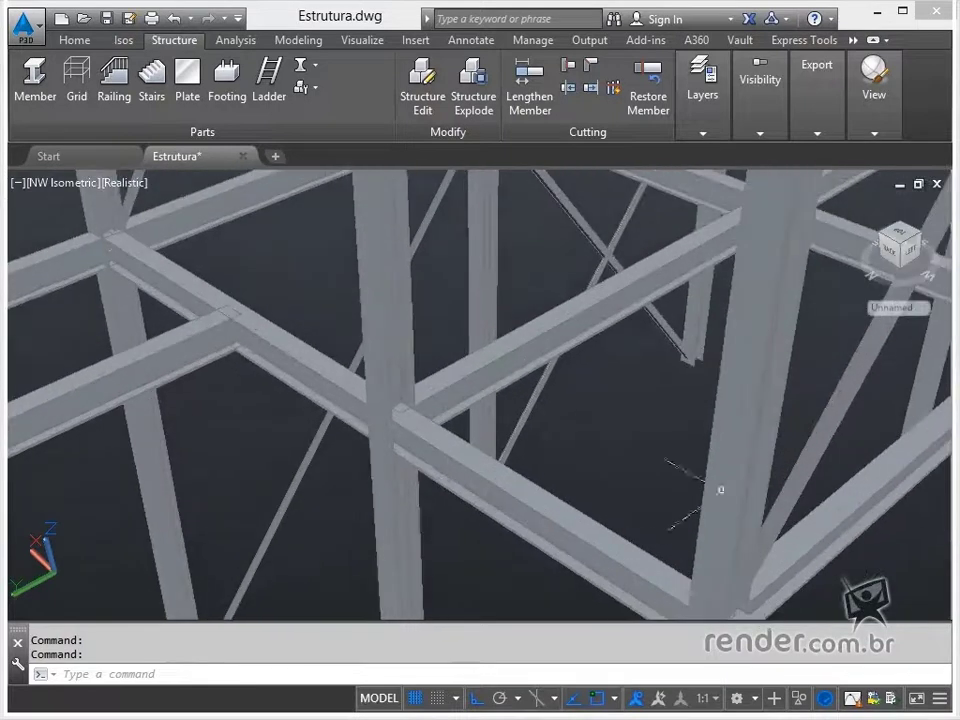
scroll(645, 481, "down", 2)
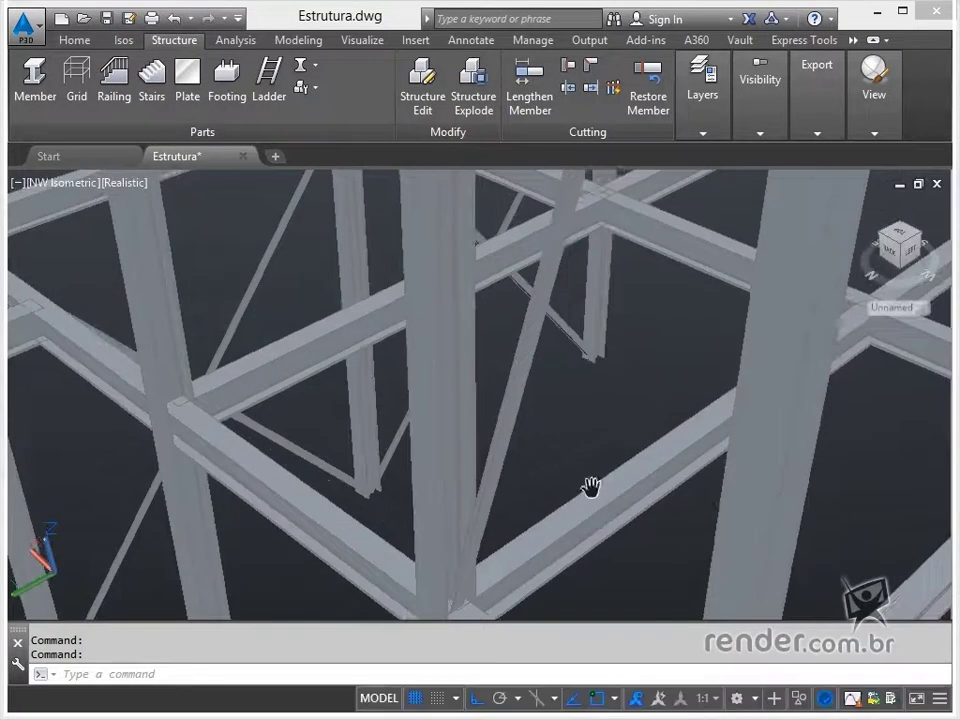
scroll(589, 486, "down", 3)
scroll(593, 507, "down", 5)
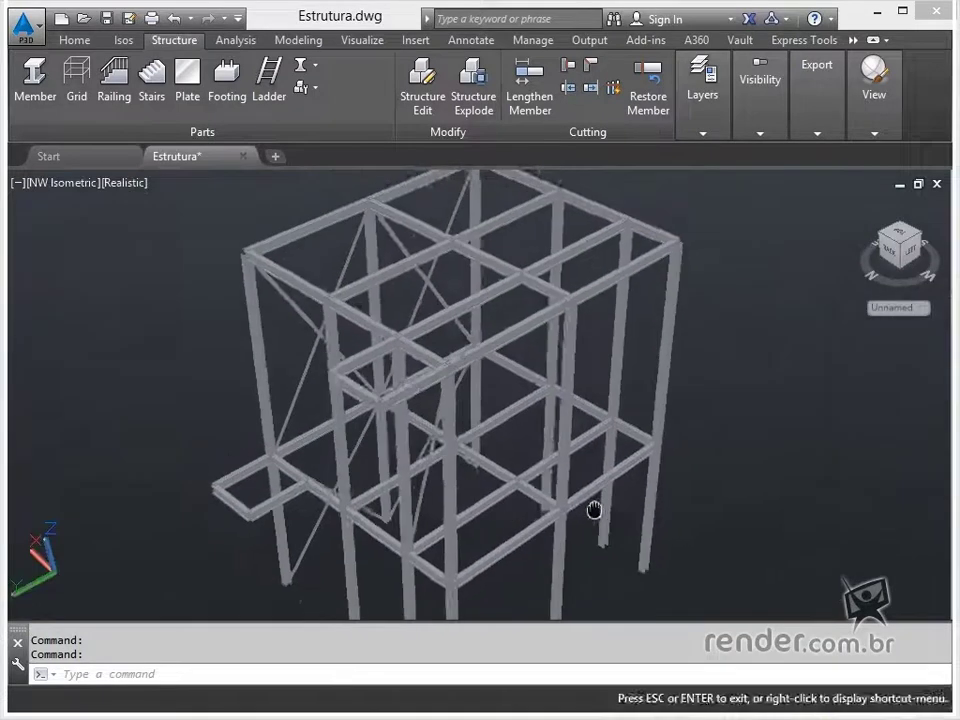
Add the layer PERFIS METÁLICOS in Layer Properties with true colour 230,239,254
left_click(710, 122)
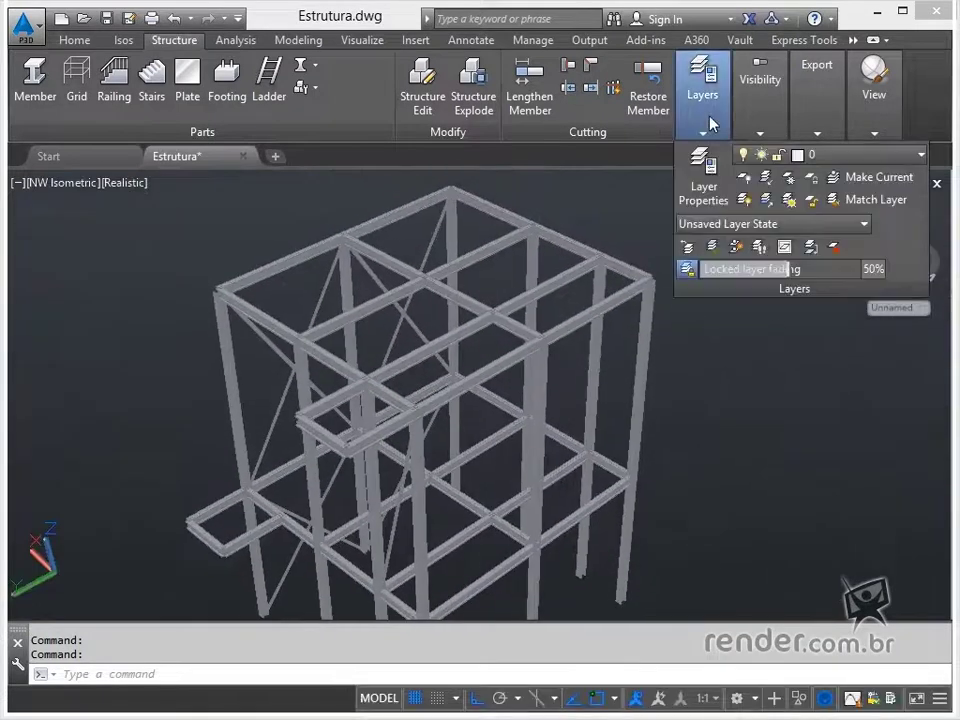
left_click(706, 198)
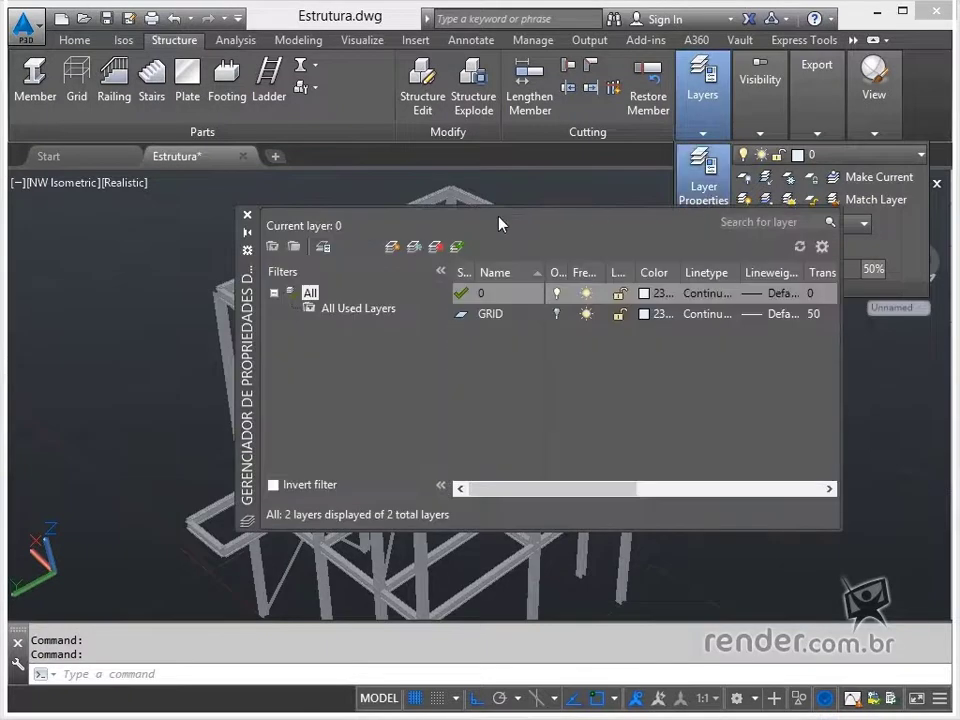
left_click(391, 251)
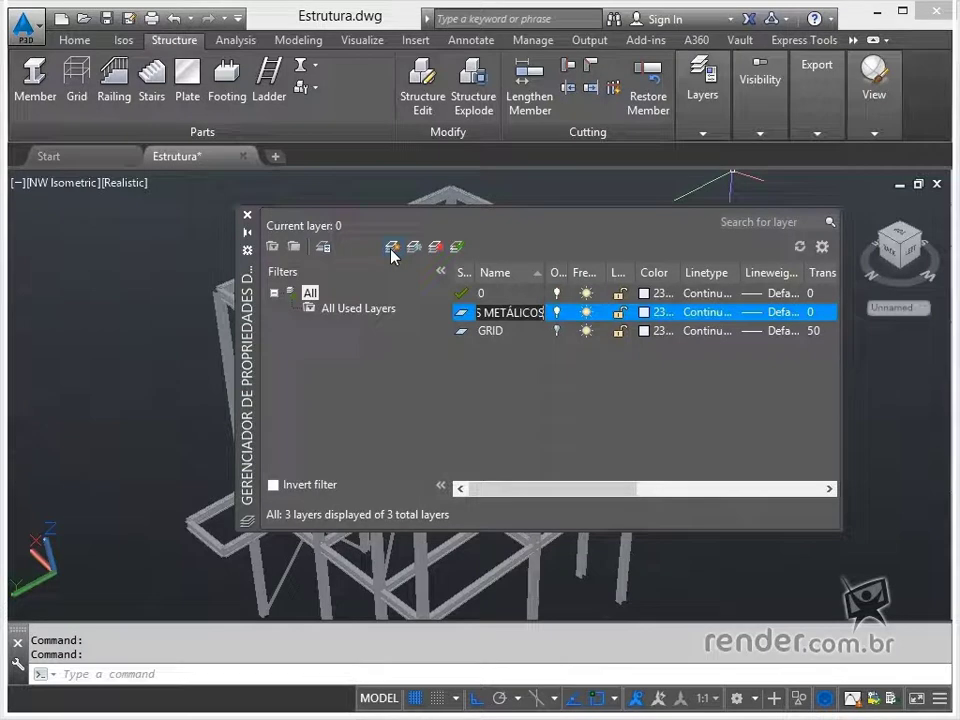
left_click(642, 314)
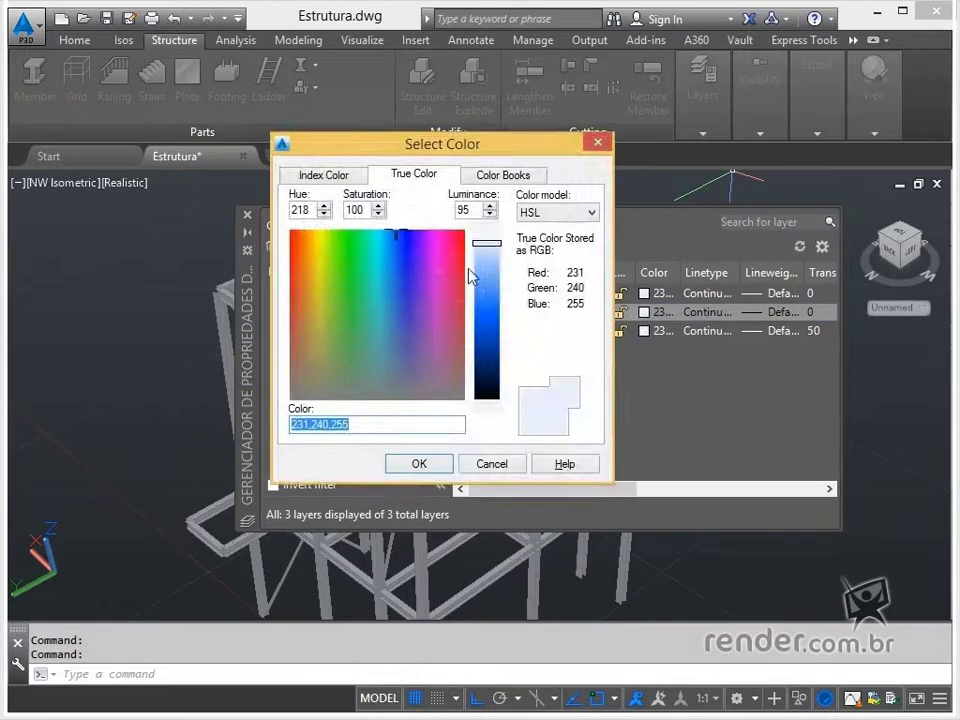
left_click(396, 240)
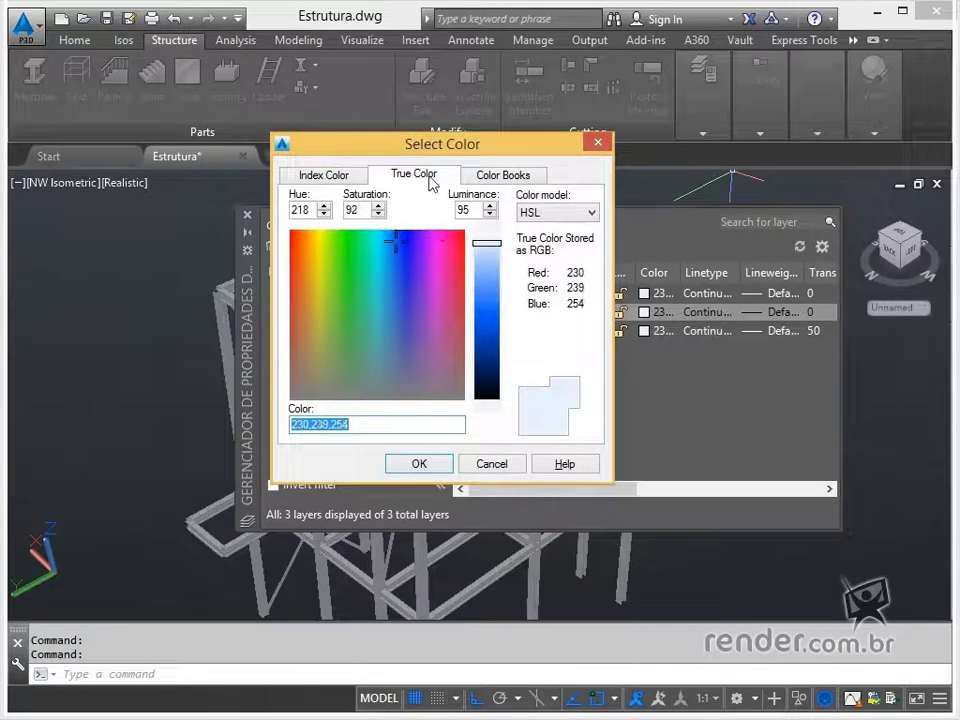
left_click(413, 464)
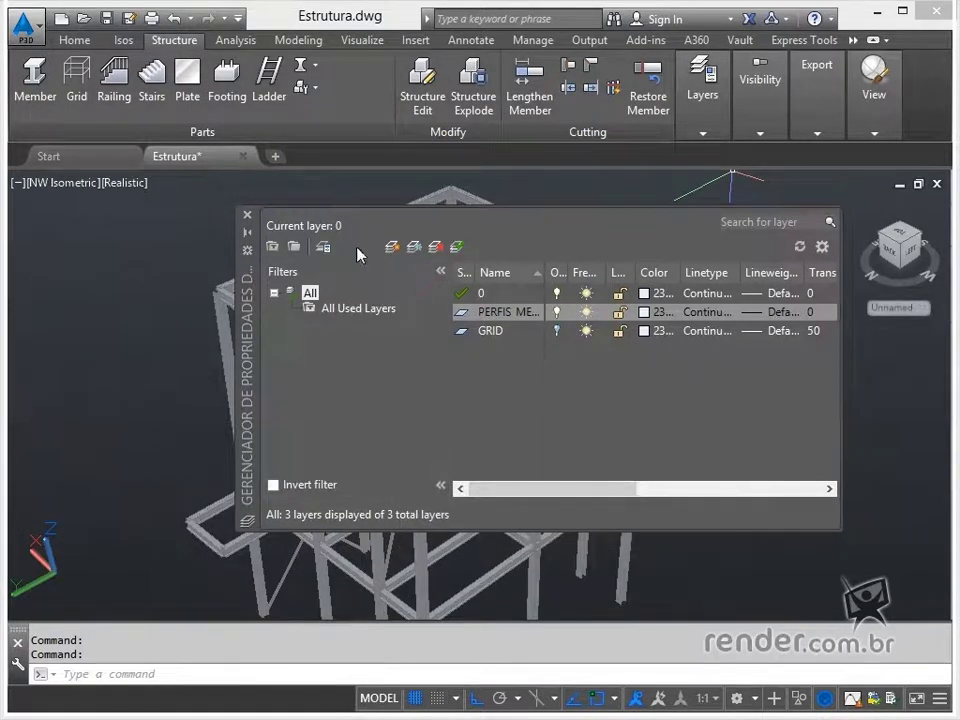
left_click(247, 216)
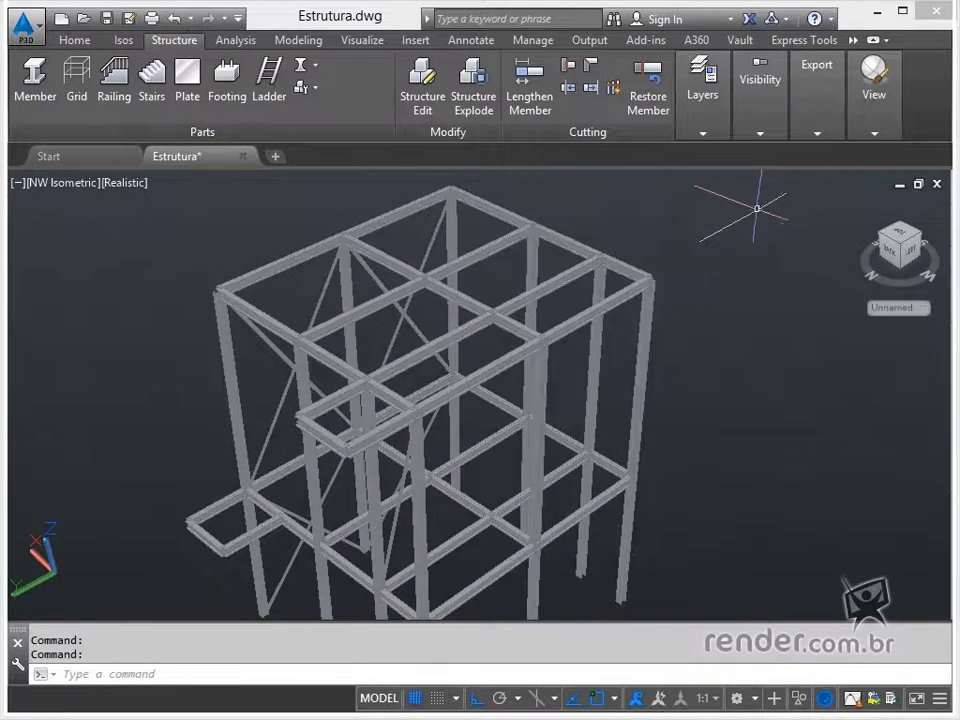
Window-select the whole steel frame and assign it to the PERFIS METÁLICOS layer
scroll(754, 208, "down", 2)
left_click(708, 214)
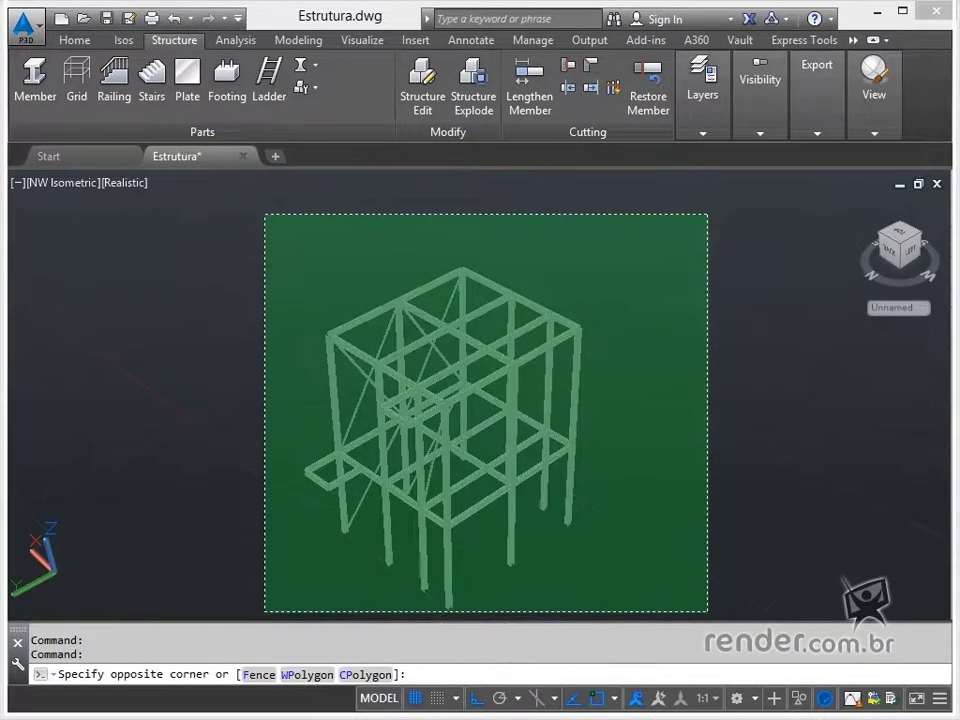
left_click(265, 610)
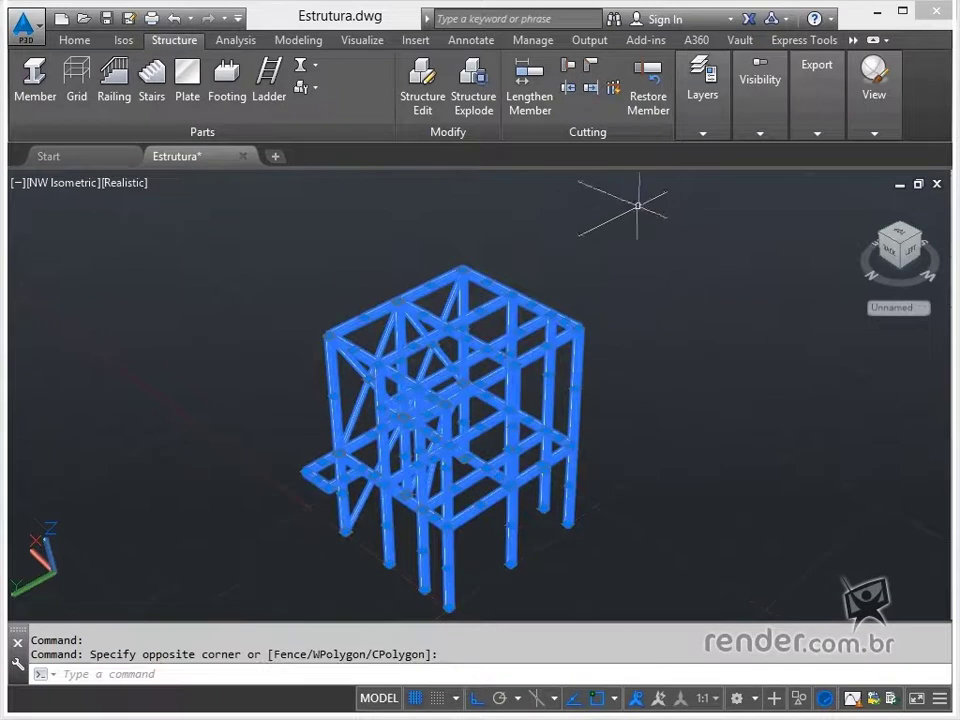
left_click(760, 133)
left_click(703, 134)
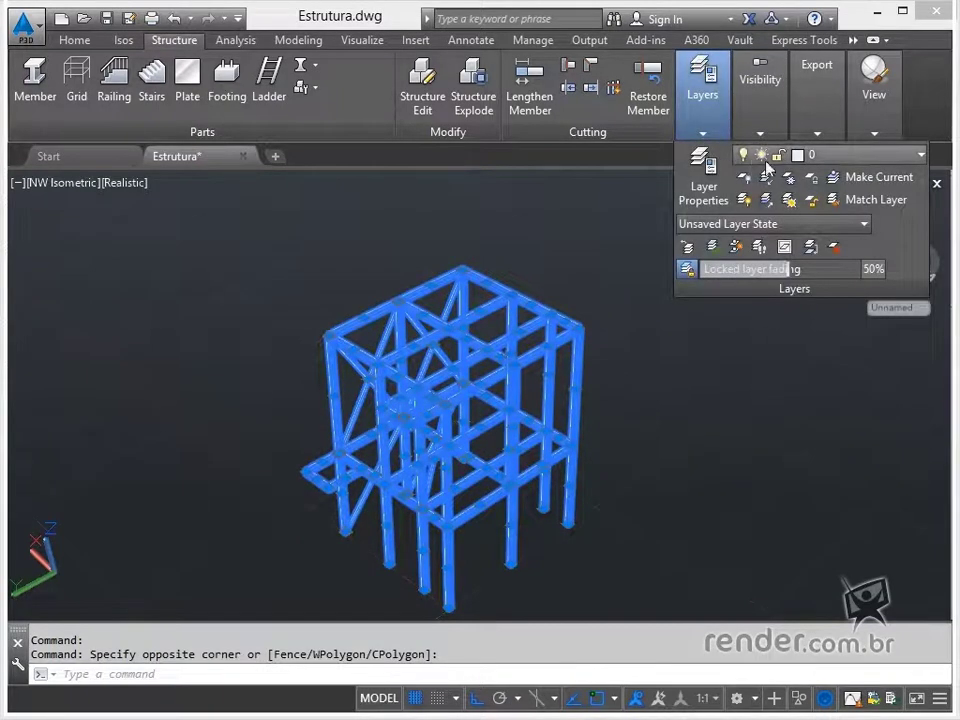
left_click(846, 158)
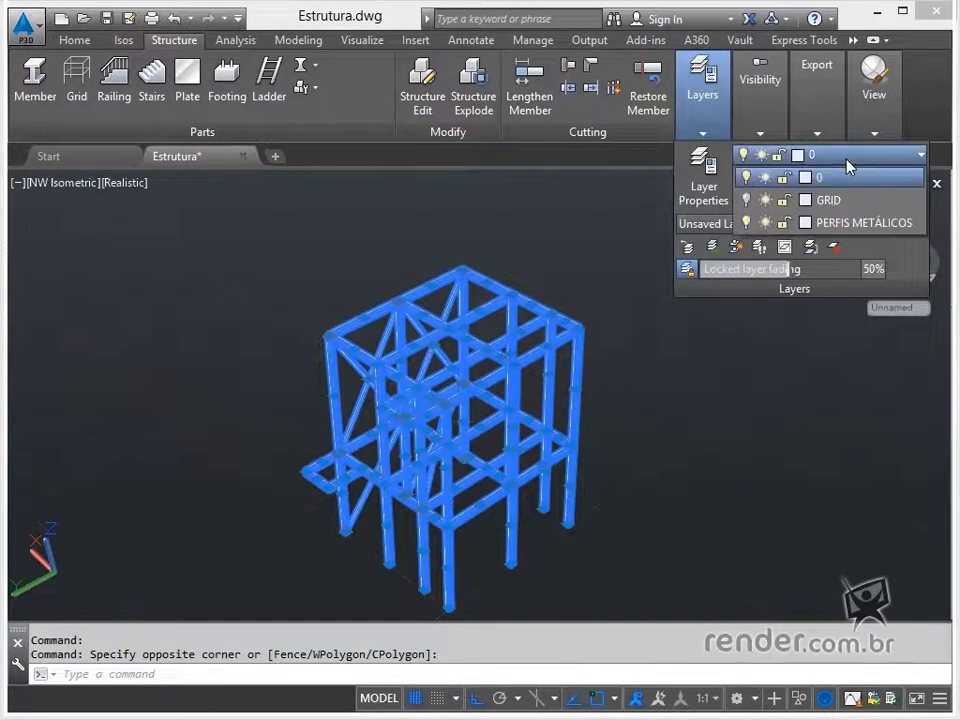
left_click(836, 221)
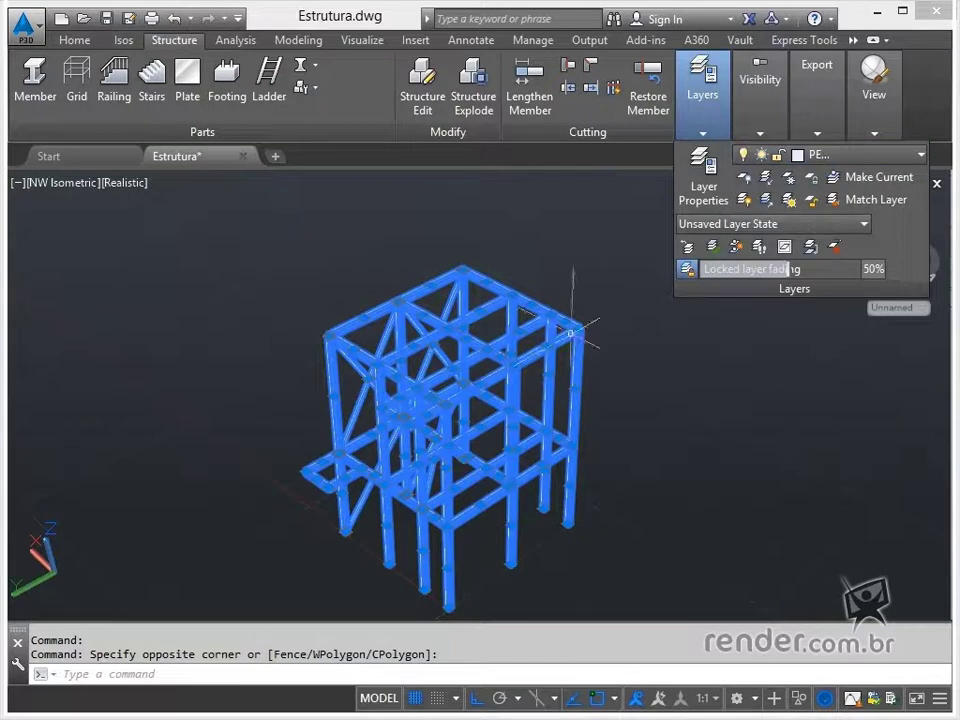
key("Escape")
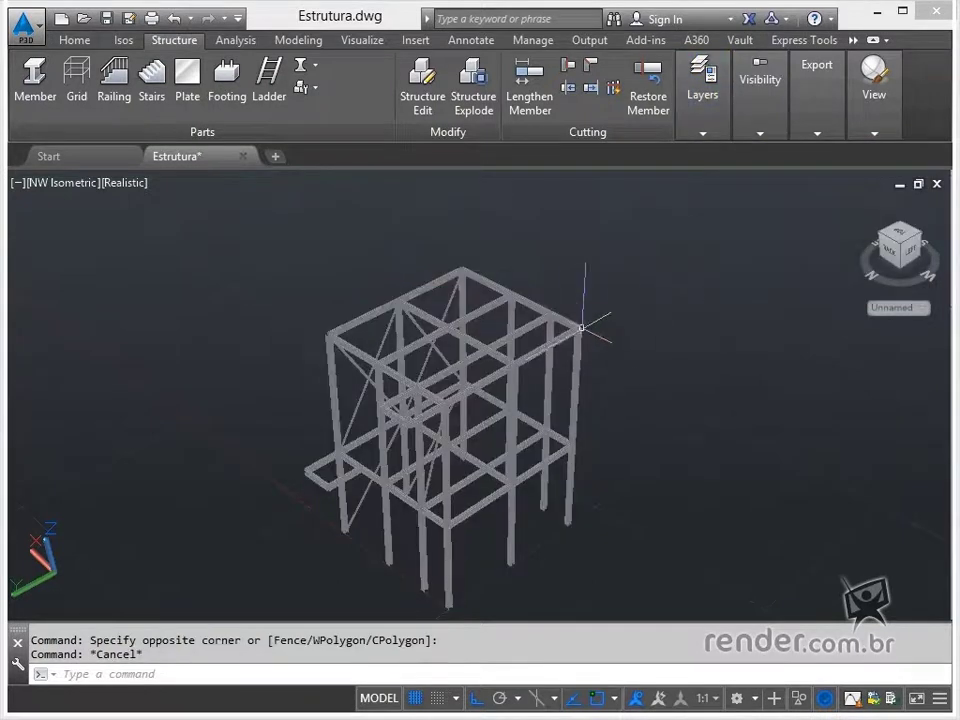
mouse_move(716, 119)
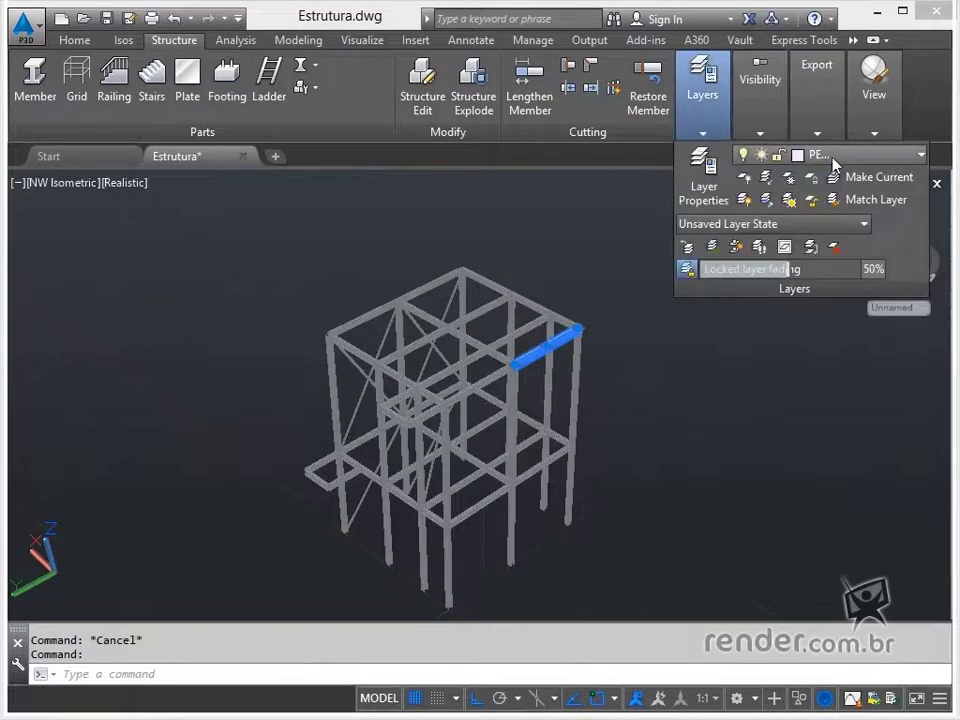
left_click(835, 162)
left_click(835, 160)
left_click(835, 160)
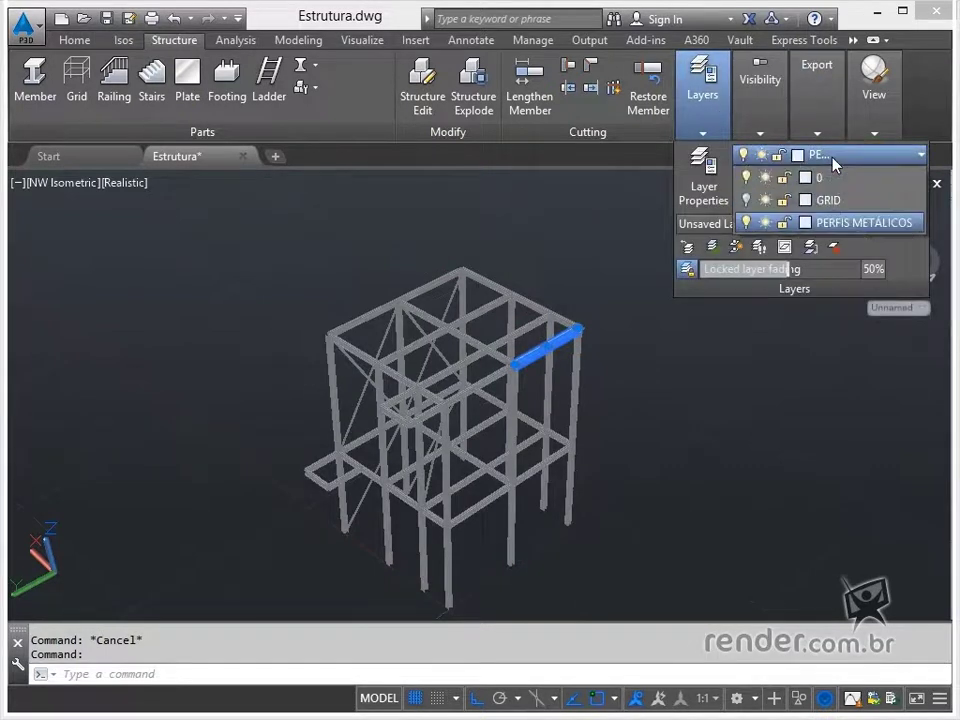
left_click(746, 222)
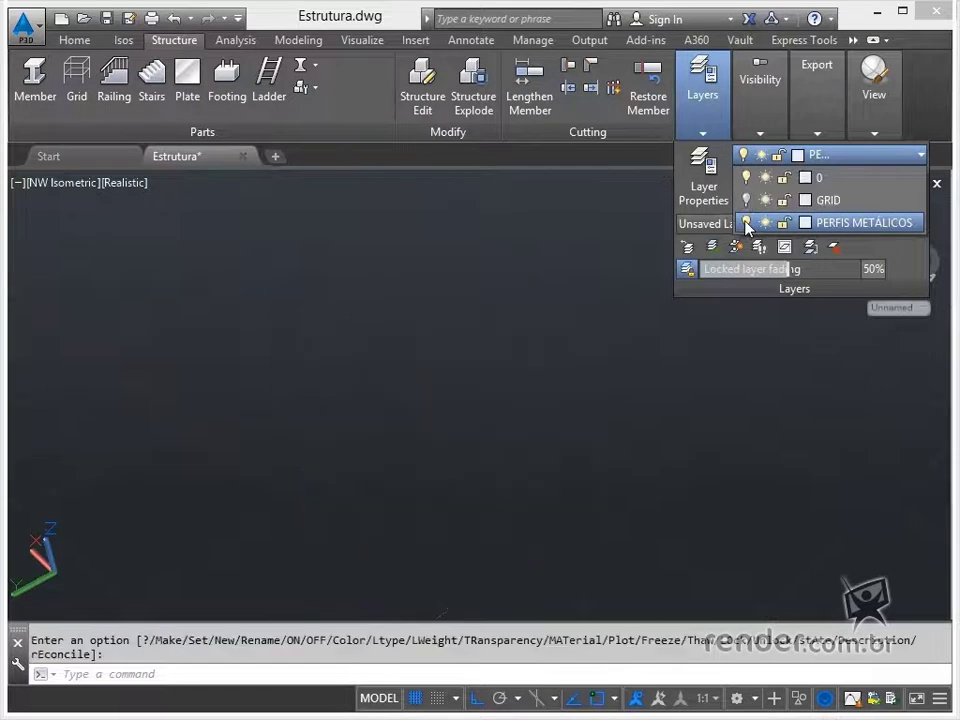
left_click(746, 222)
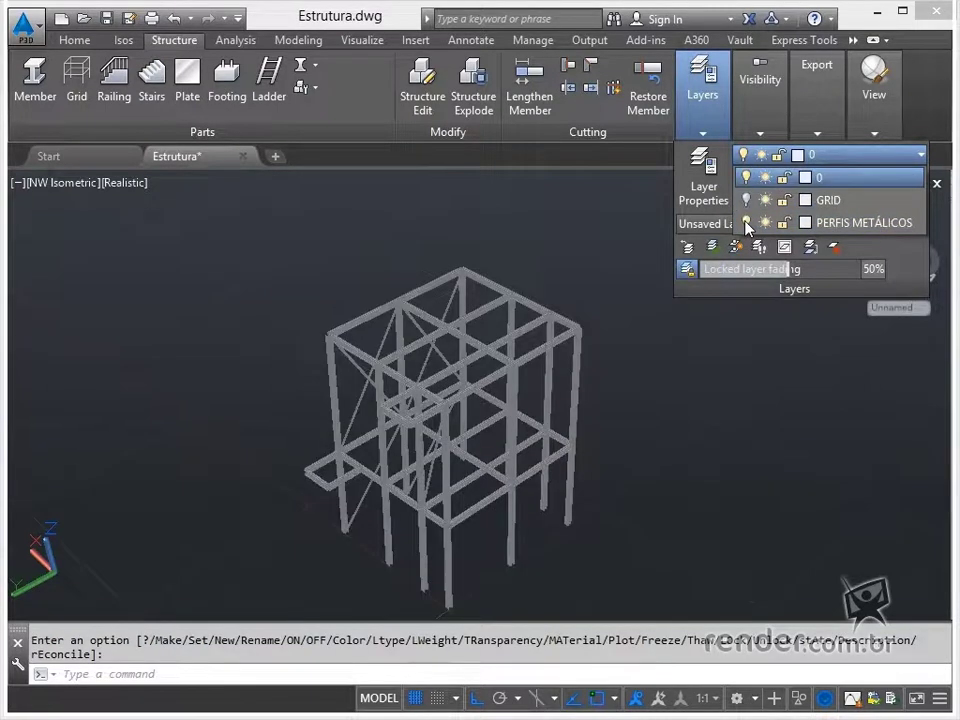
left_click(554, 231)
key("Escape")
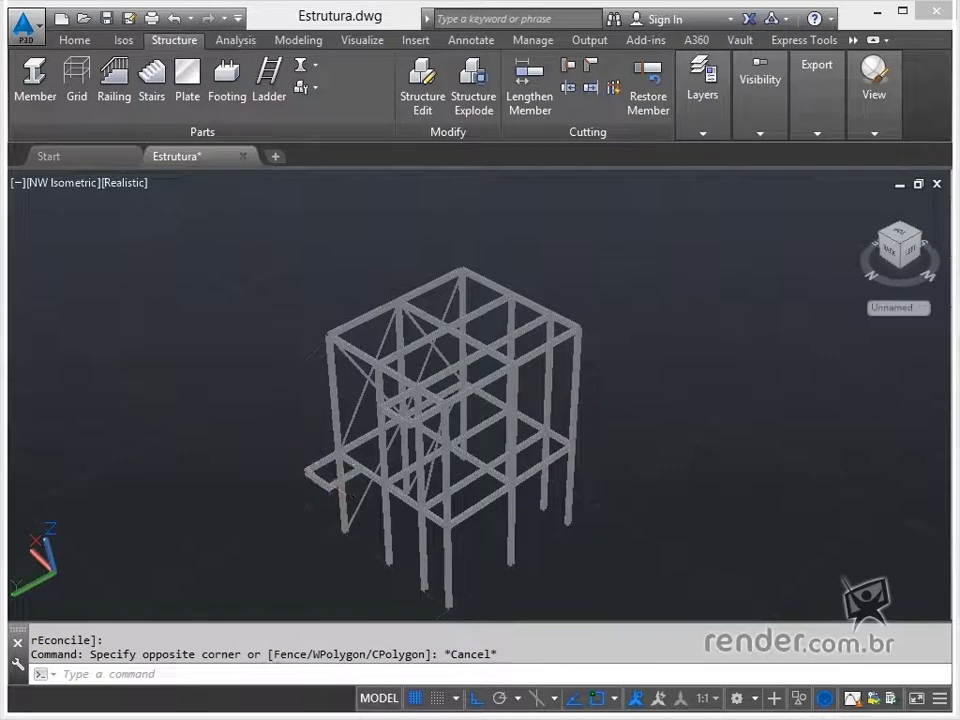
Orbit and zoom the model to examine the crossing diagonal braces
left_click(328, 478)
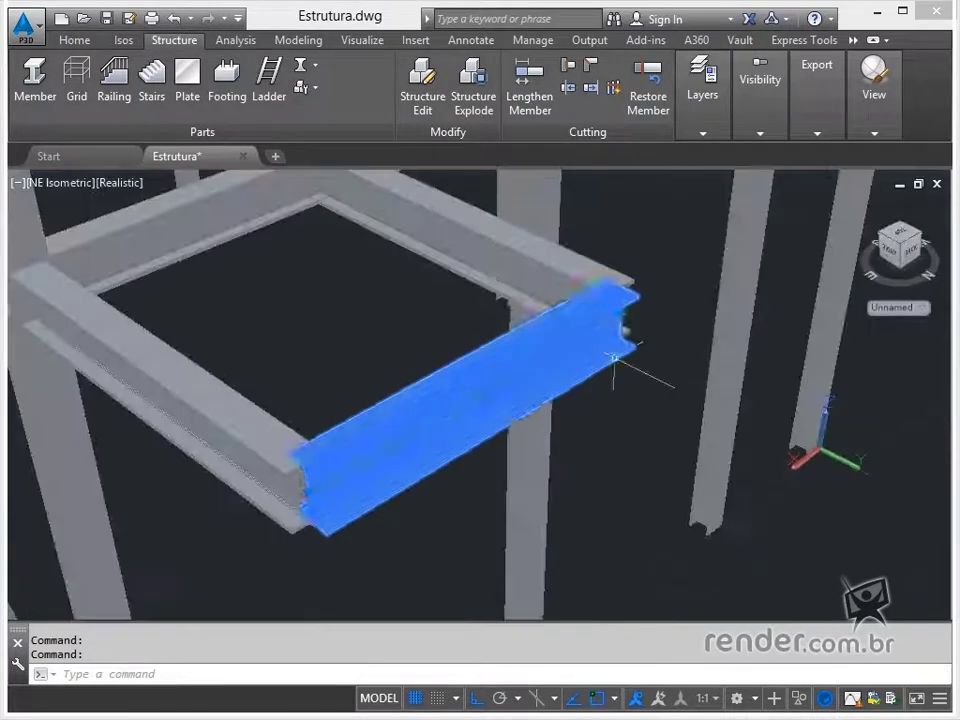
key("Escape")
middle_click_drag(386, 386, 388, 400, "shift")
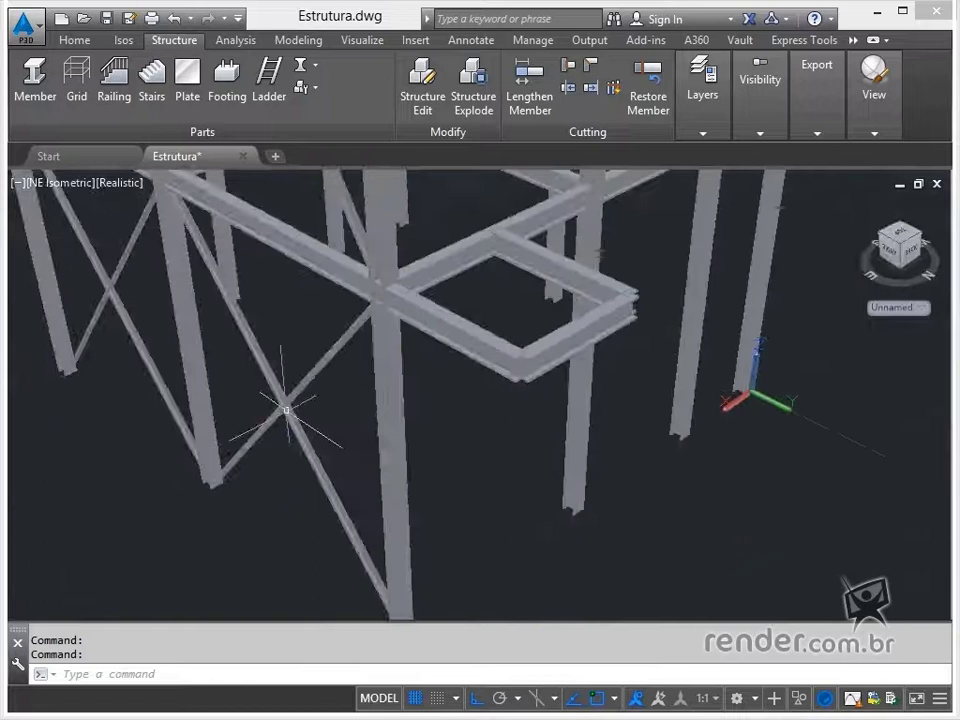
scroll(285, 405, "up", 3)
scroll(409, 360, "up", 3)
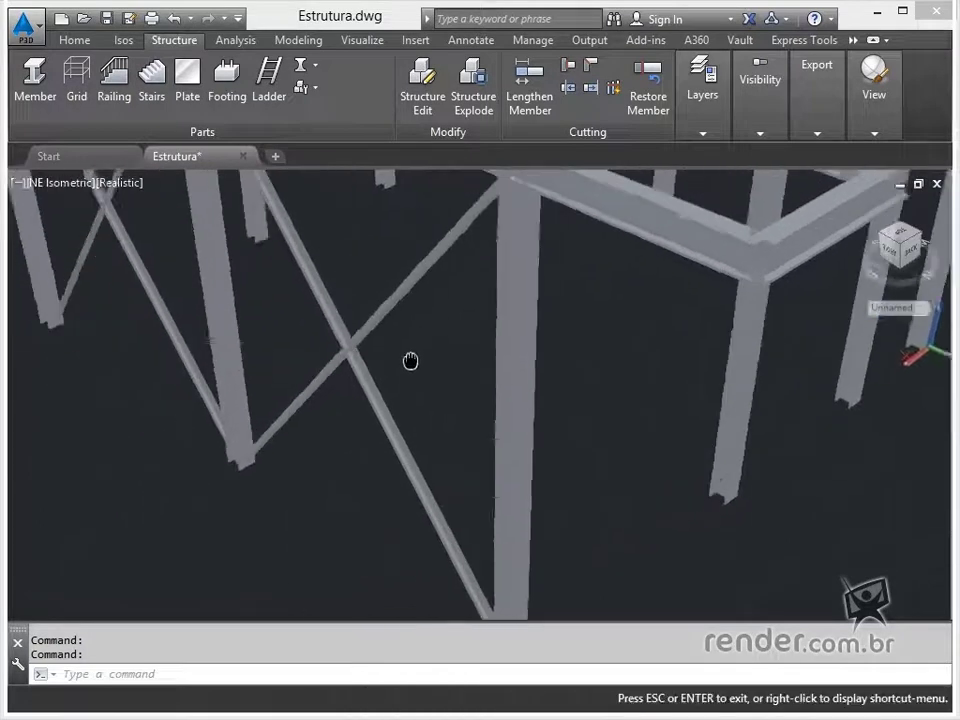
scroll(504, 358, "down", 5)
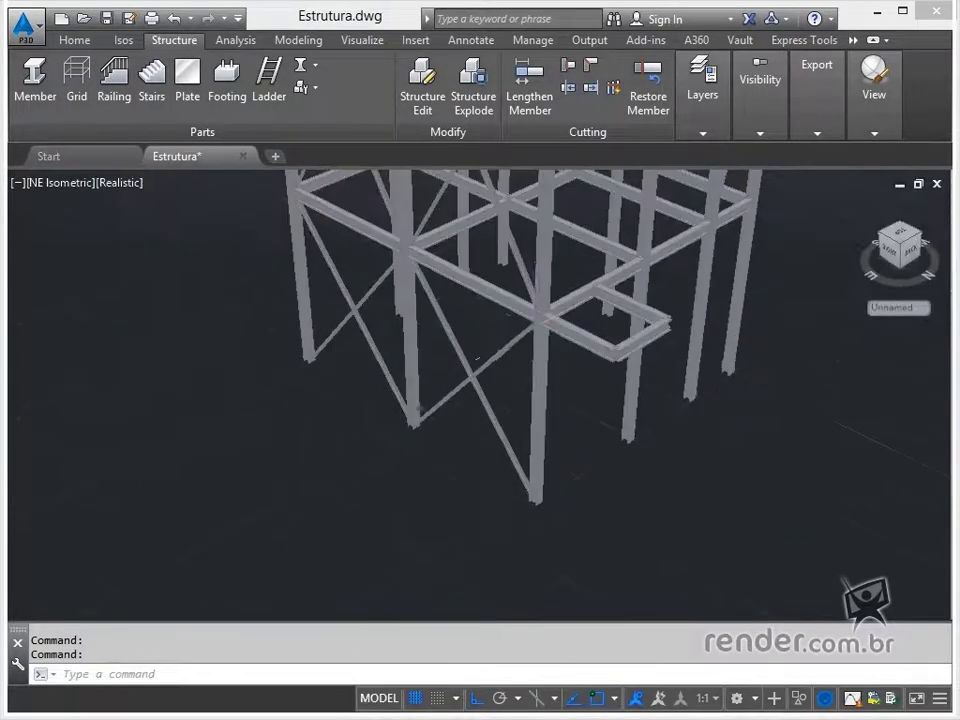